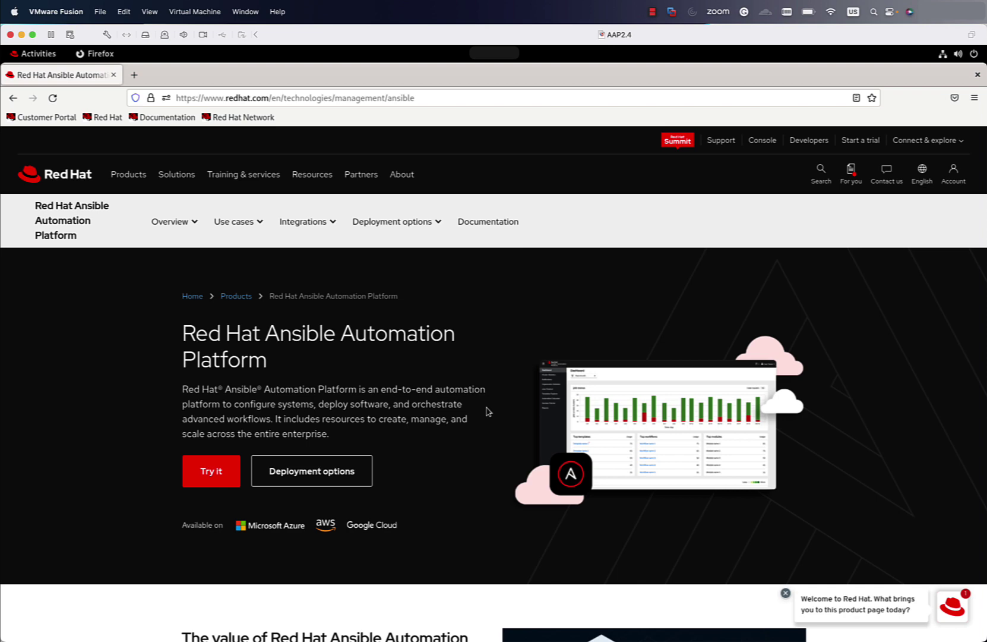
Scroll through the Ansible Automation Platform product page, return to the top, and open the GNOME system menu.
scroll(488, 411, down, 10)
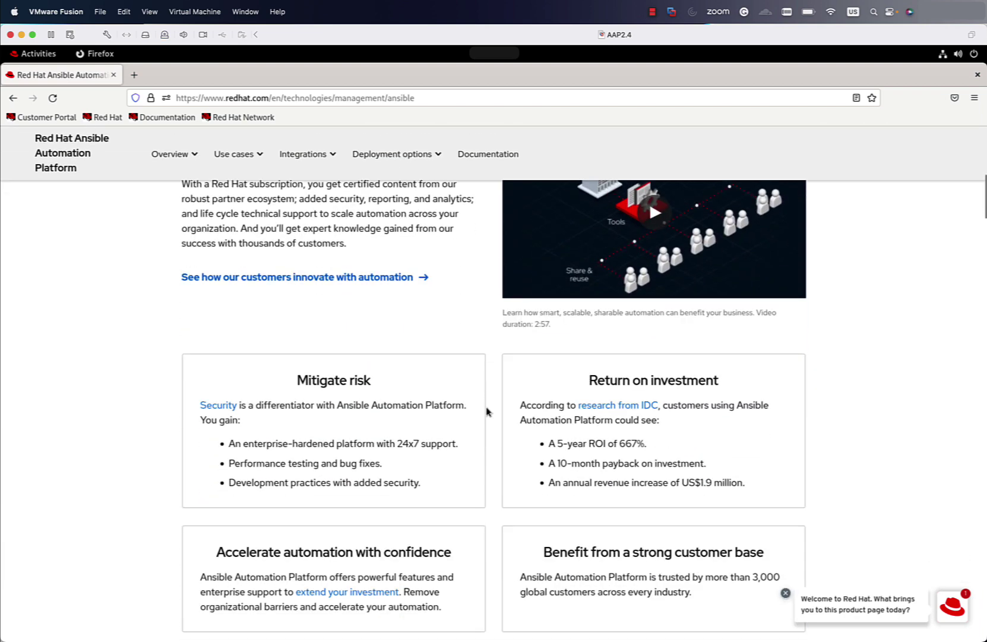
scroll(487, 411, down, 10)
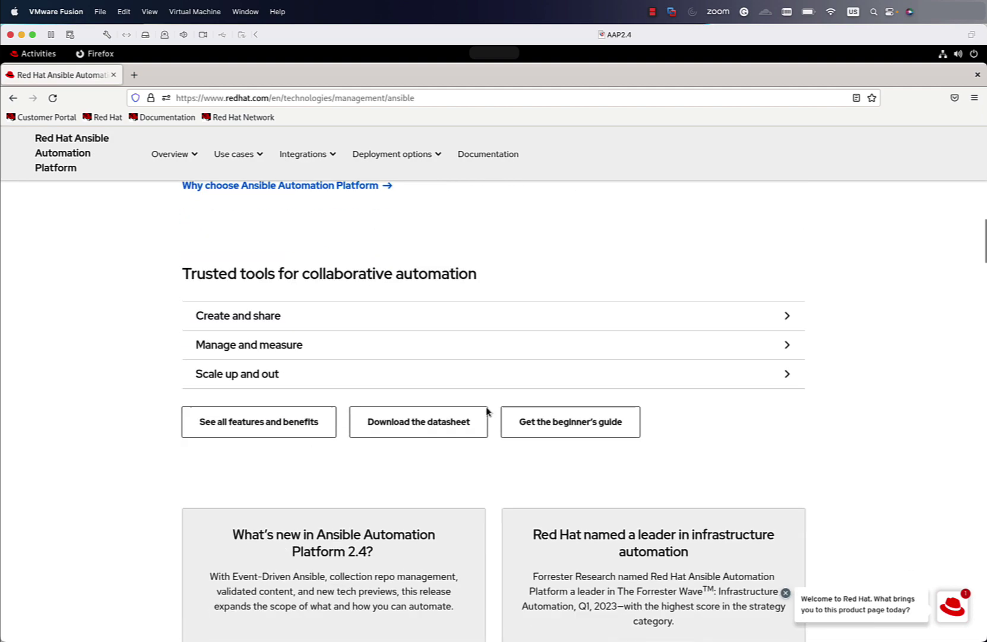
key(Home)
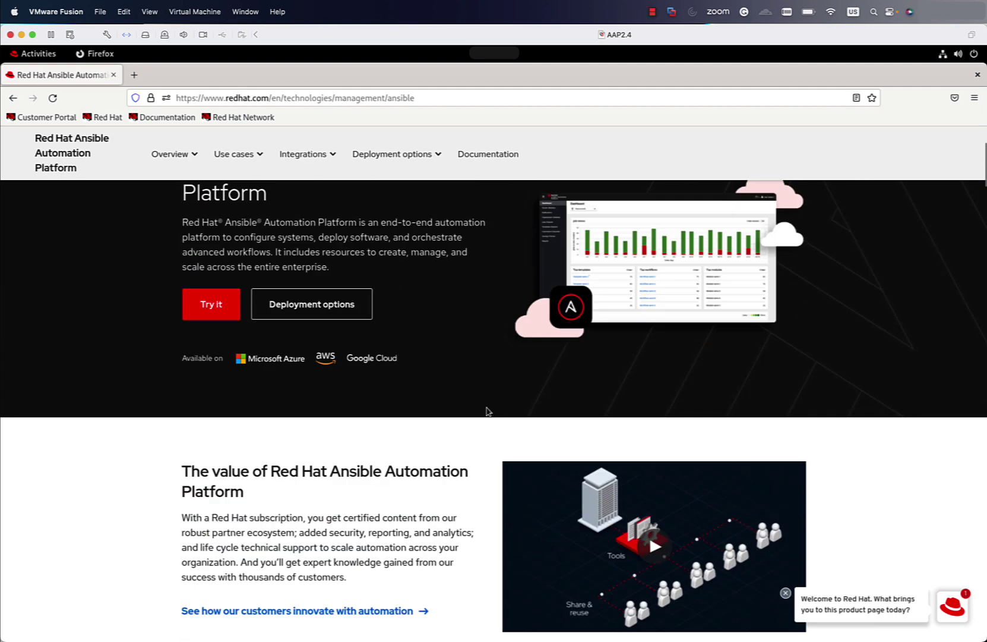
click(967, 55)
click(878, 159)
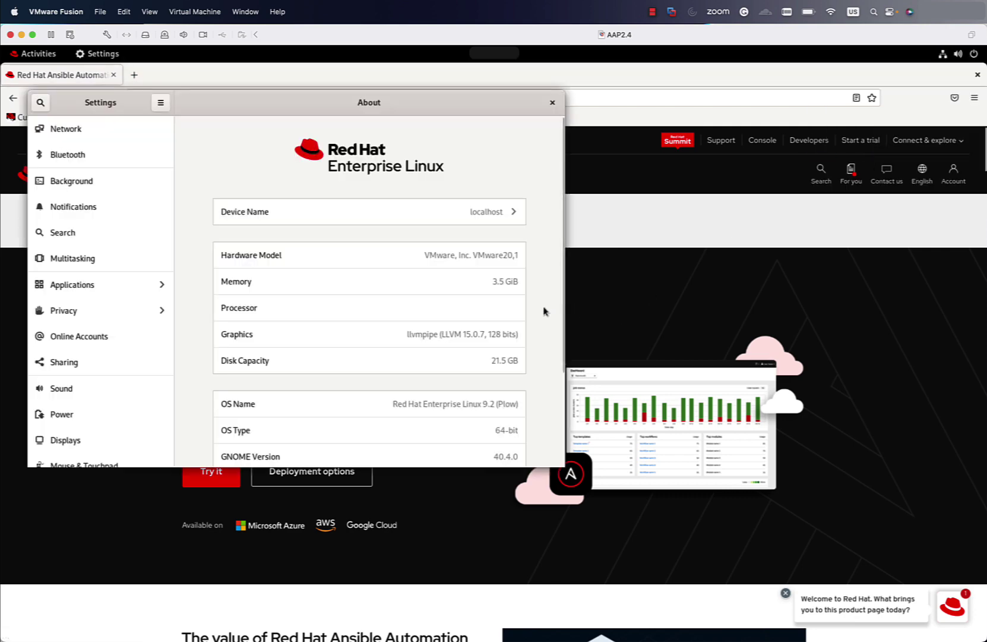
scroll(544, 311, down, 4)
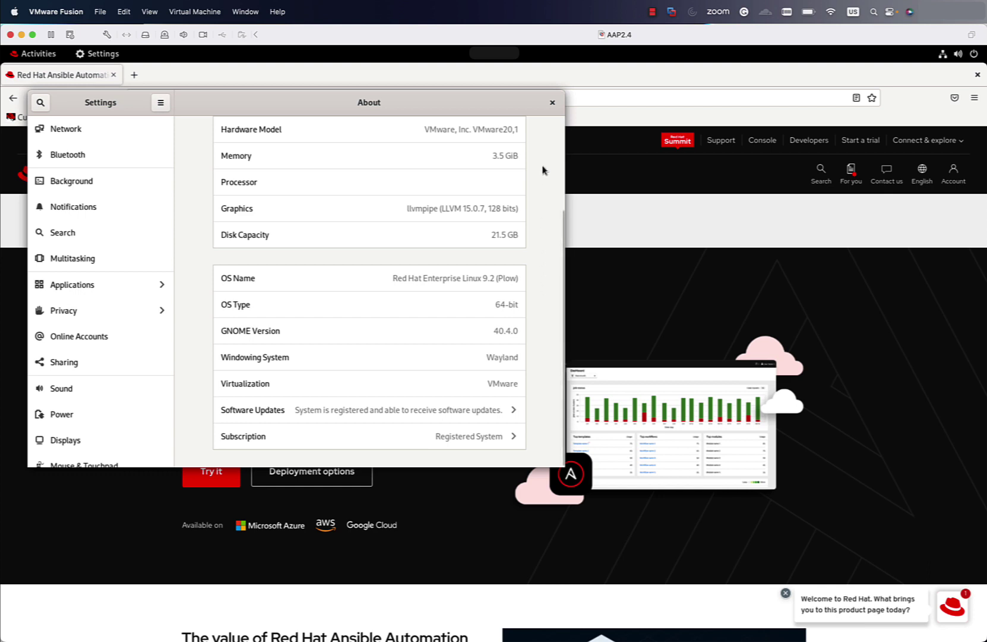
click(552, 104)
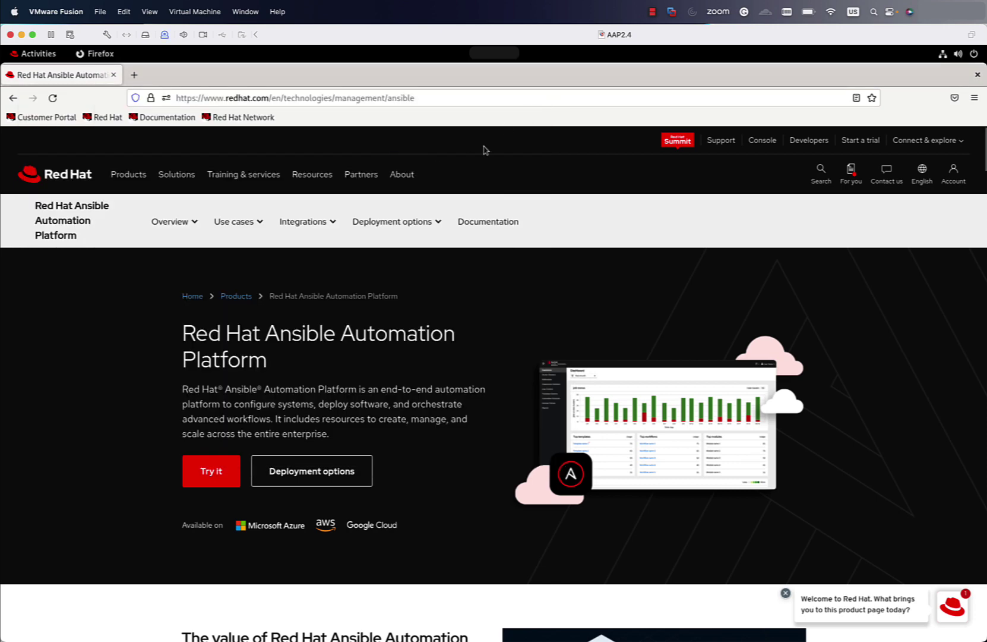
Go from the Red Hat Support link to the Customer Portal's Product Downloads page.
click(729, 145)
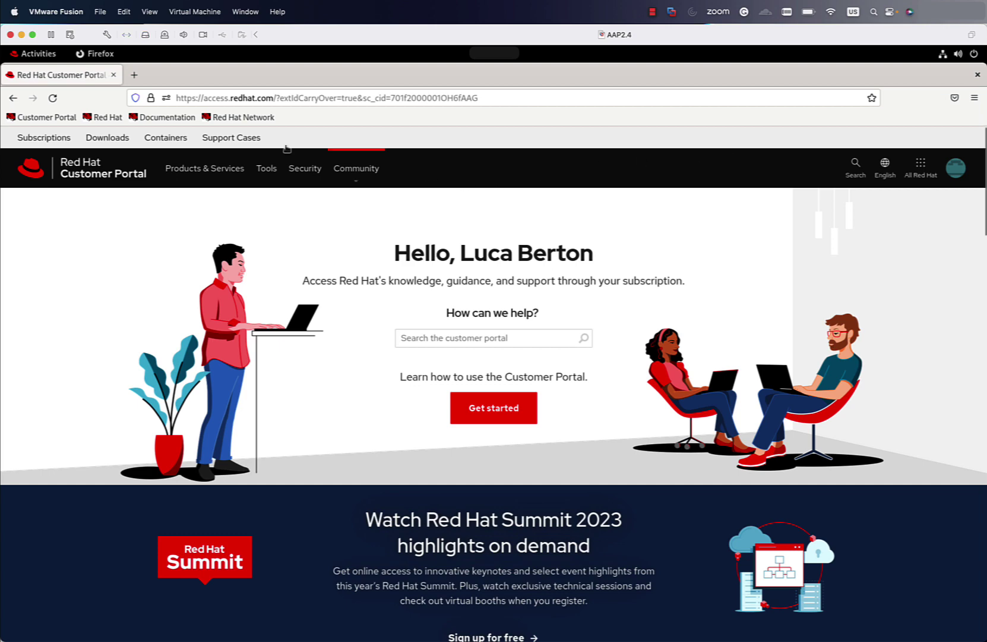
click(119, 139)
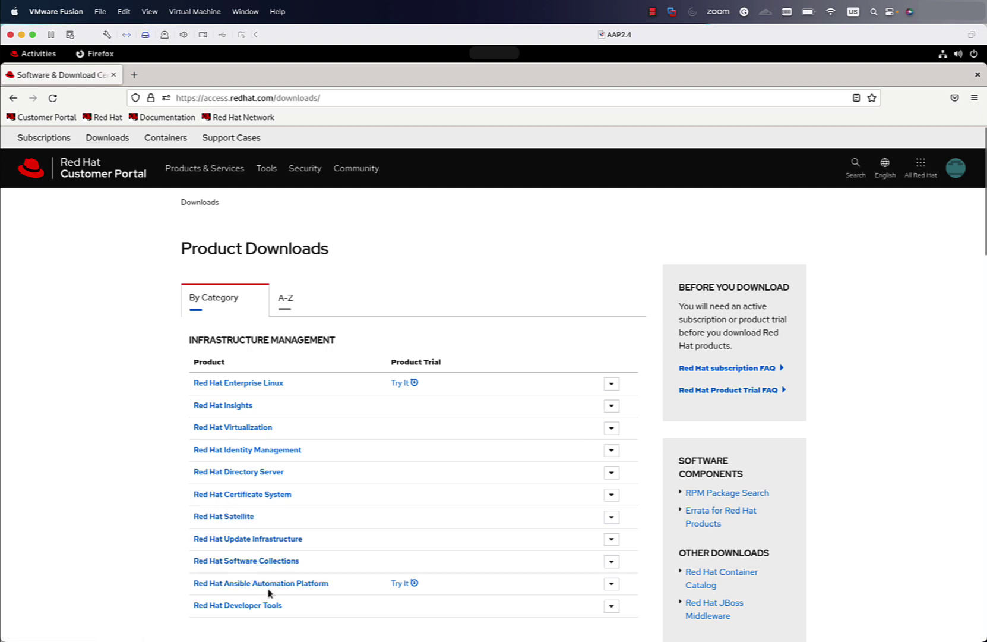
Open the Ansible Automation Platform downloads, check the 2.4 version, and set Architecture to aarch64.
click(277, 584)
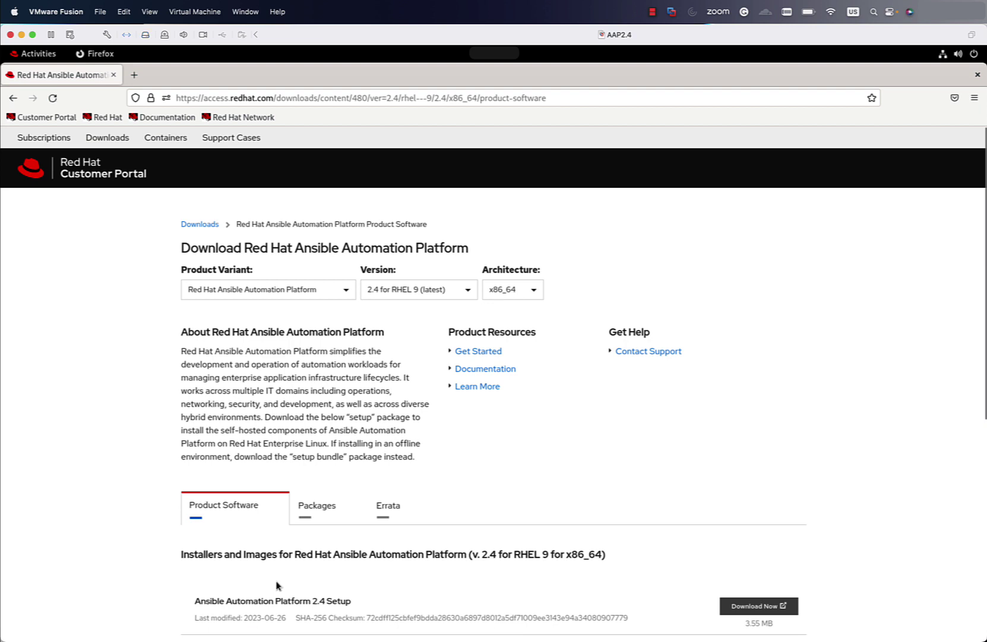
click(470, 294)
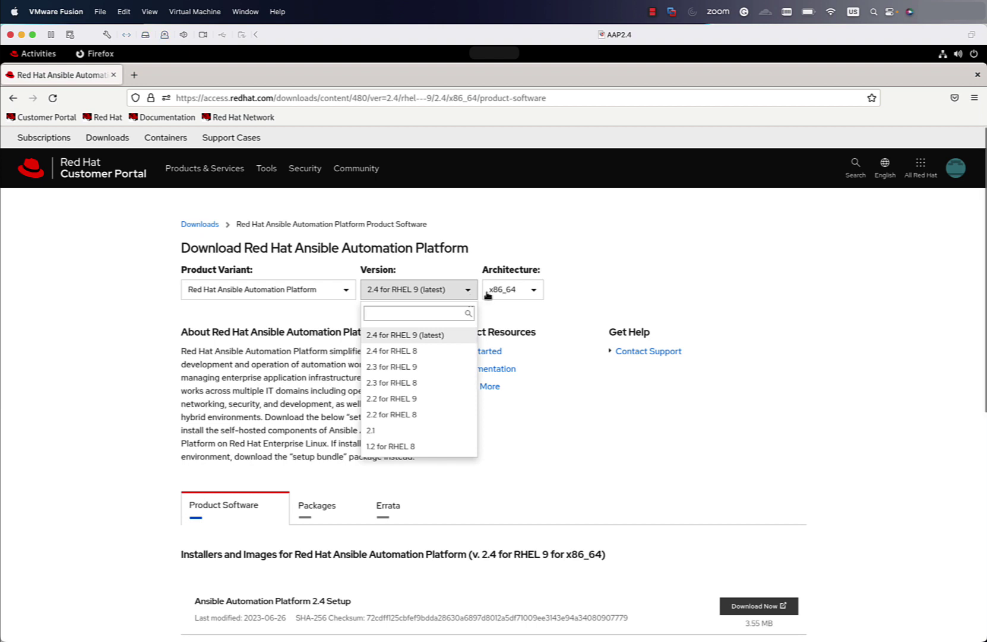
click(521, 292)
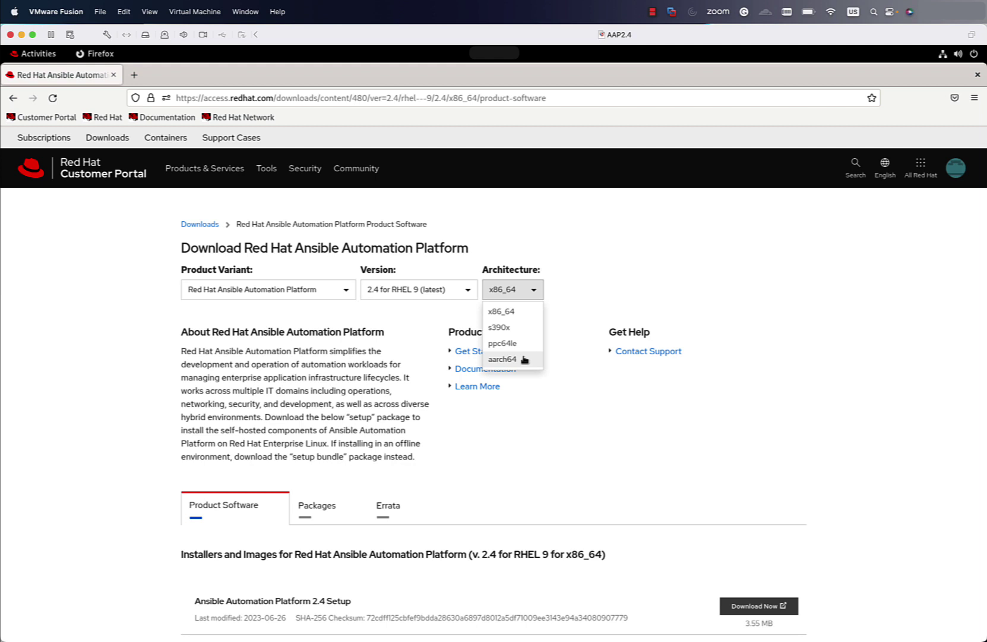
click(524, 359)
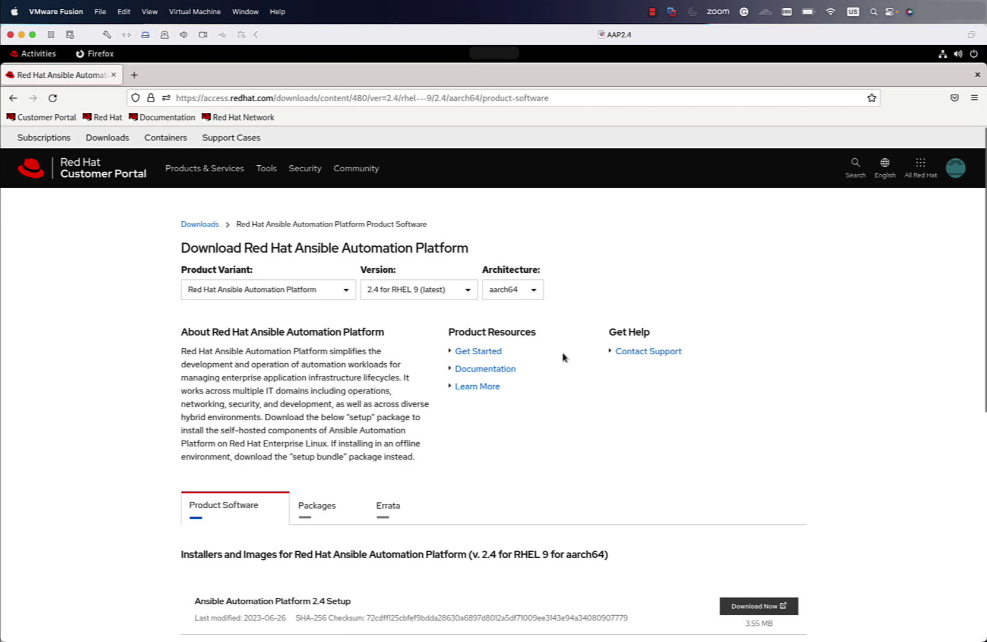
scroll(563, 357, down, 5)
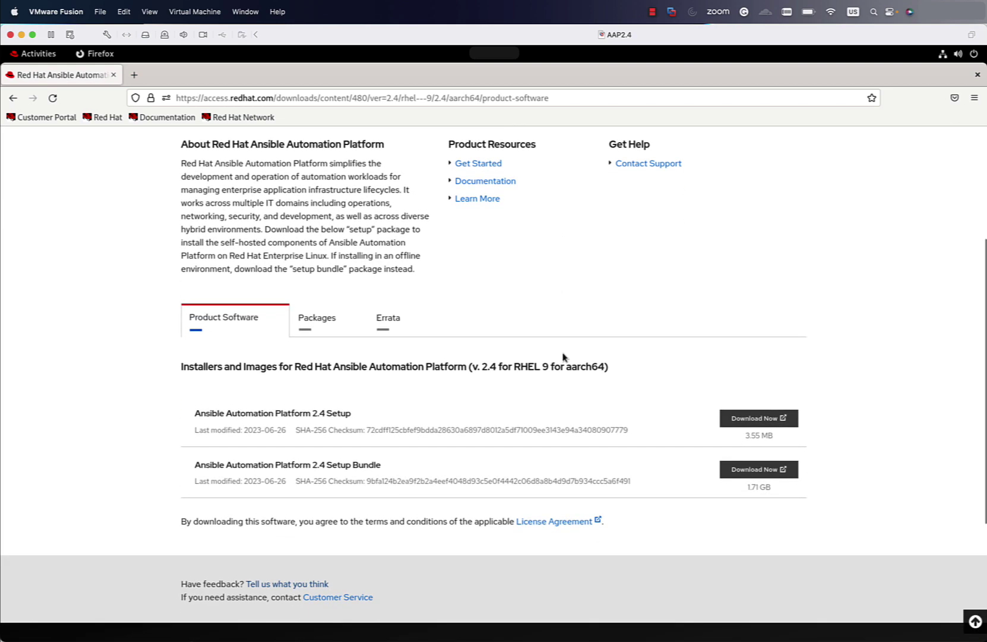
scroll(563, 357, up, 3)
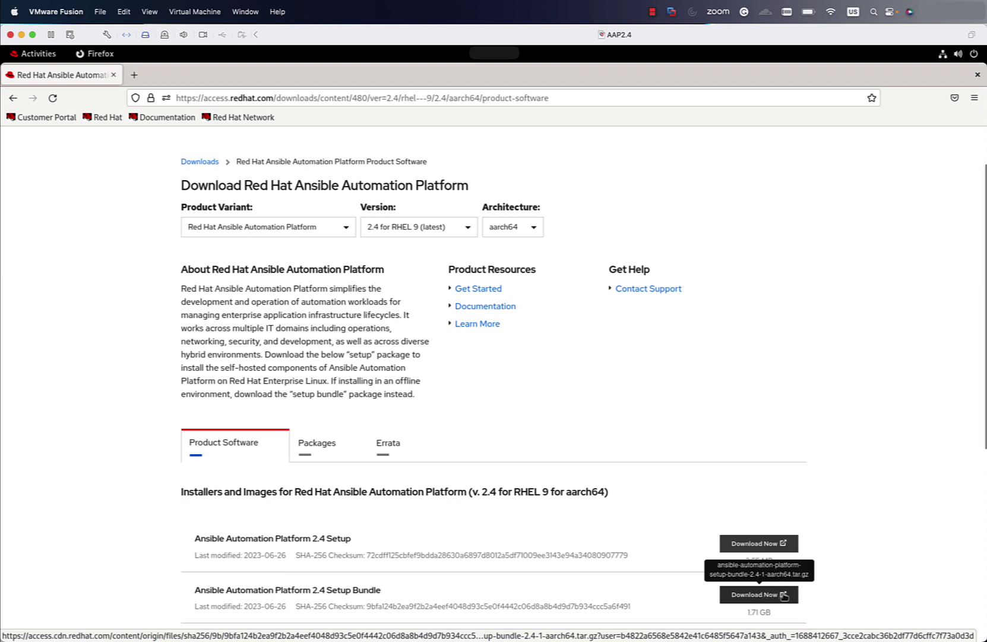
Start the 1.71 GB Setup Bundle download, dismiss the downloads panel, and close Firefox.
click(770, 596)
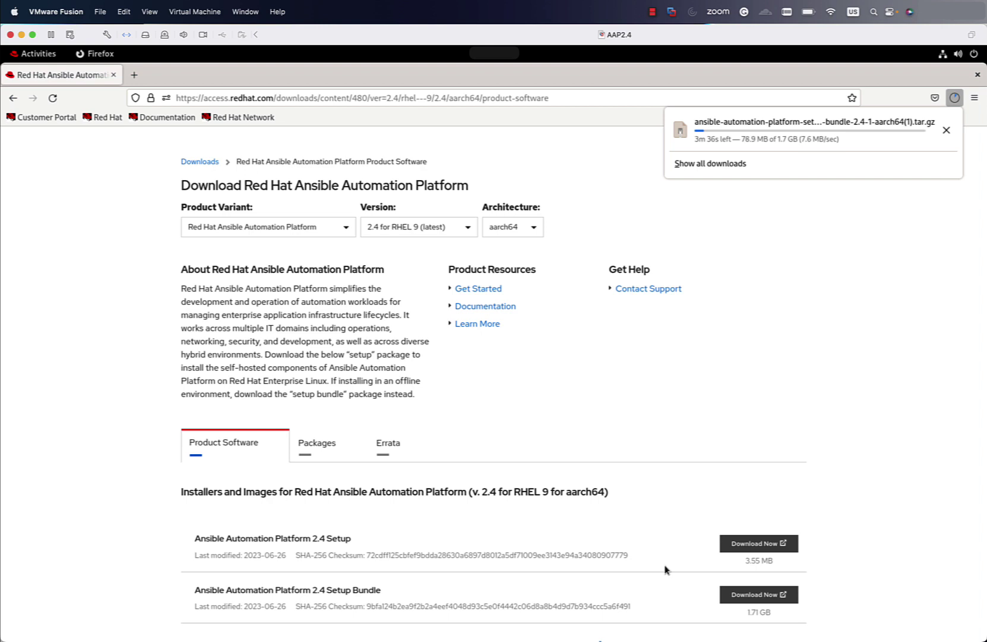
click(498, 313)
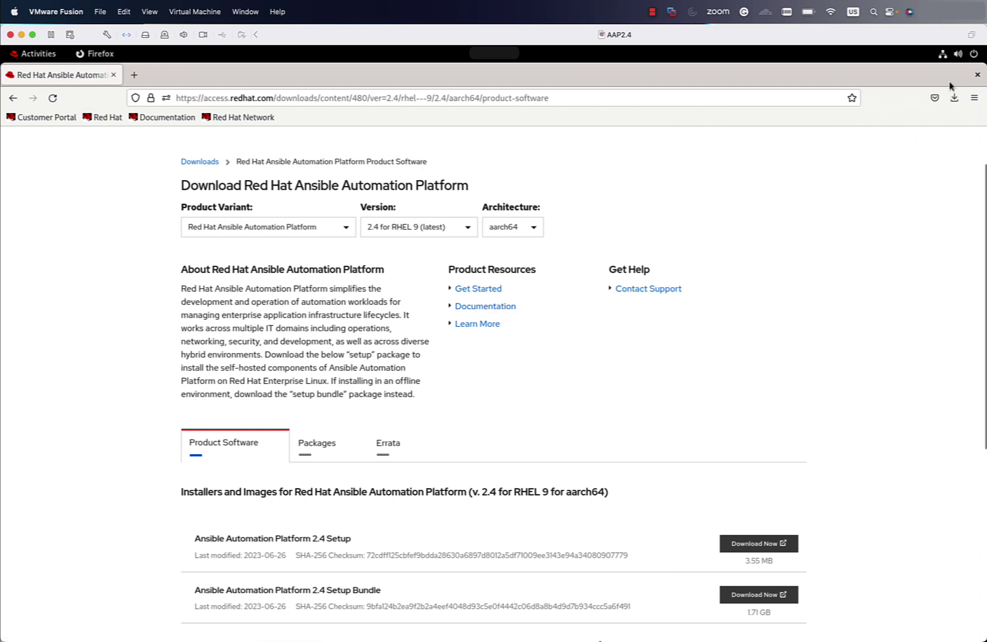
click(977, 74)
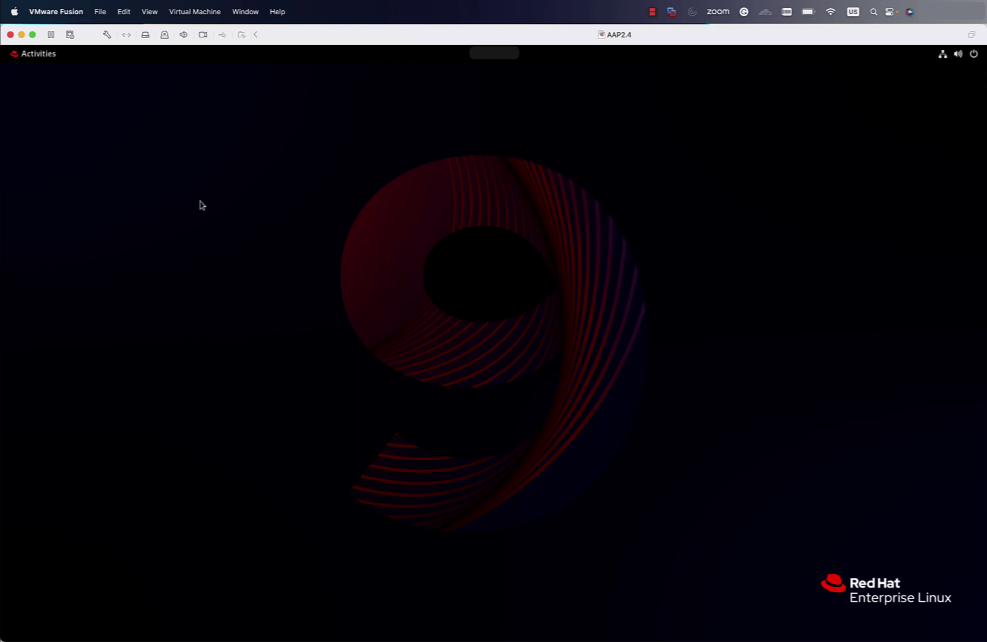
Launch GNOME Terminal from the Activities dock and maximize it.
click(38, 54)
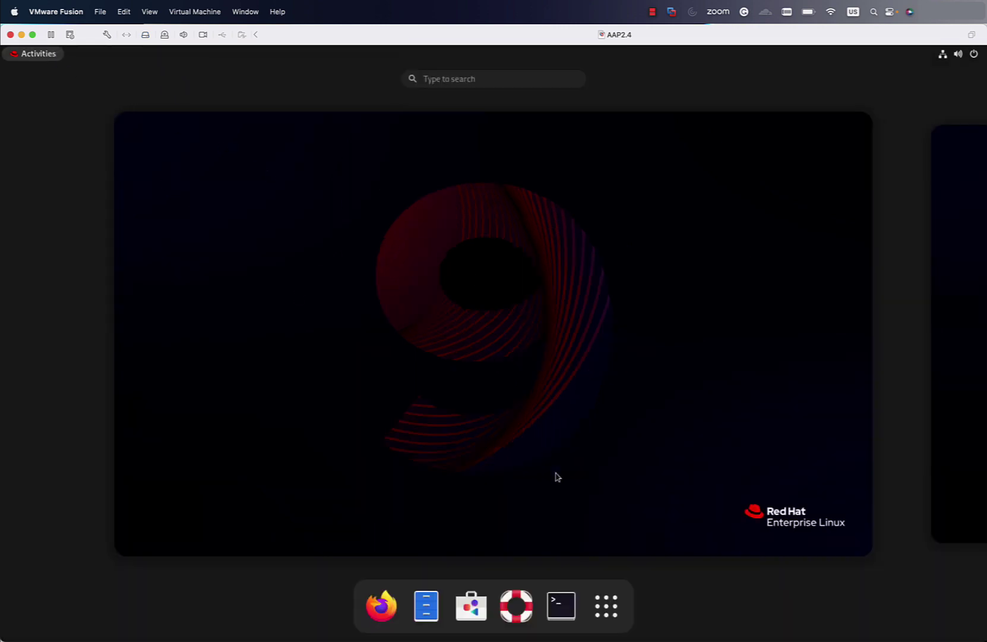
click(561, 602)
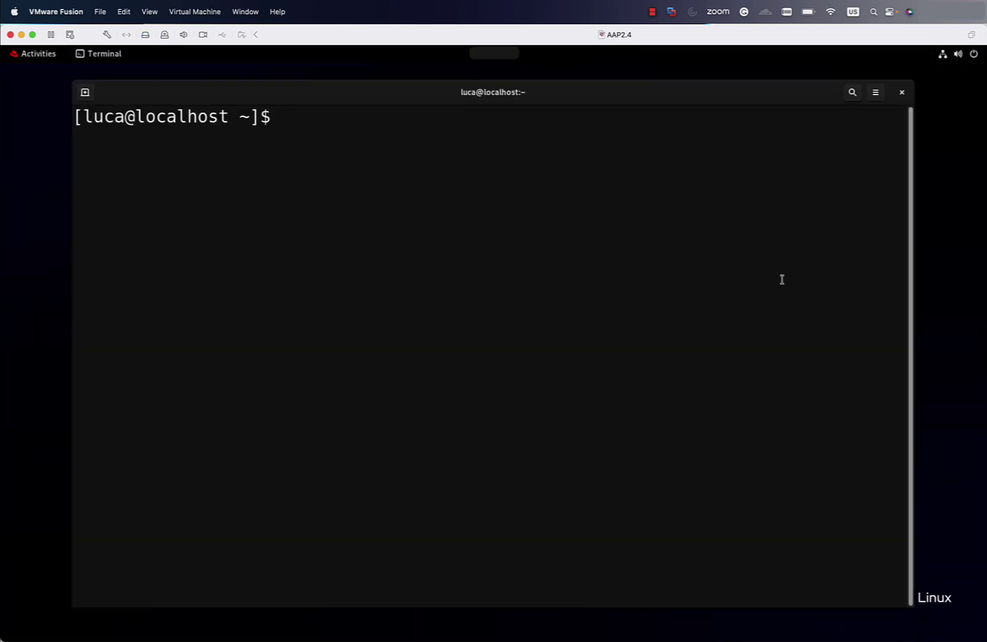
double_click(796, 97)
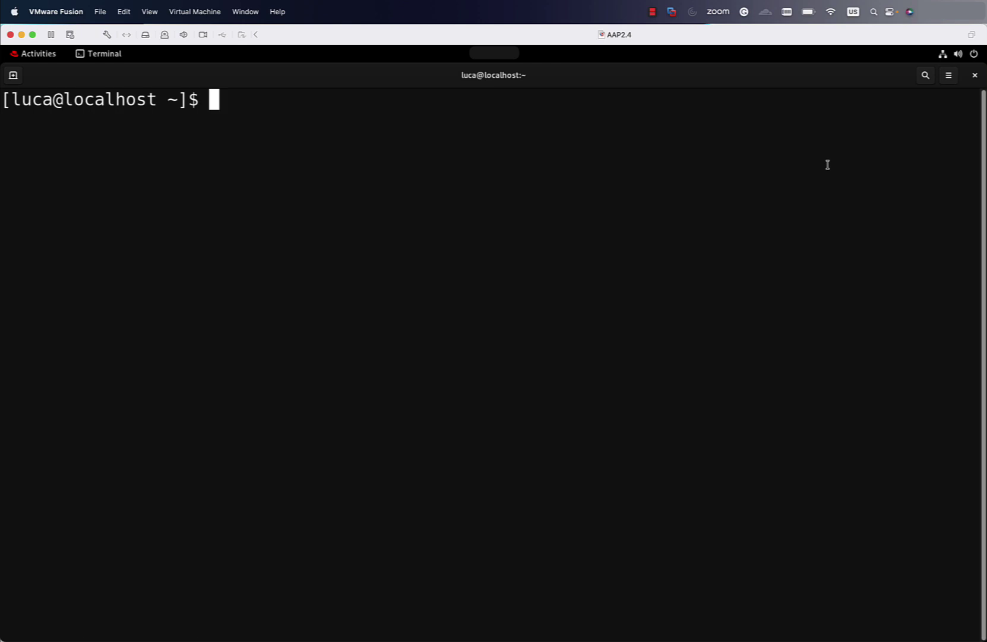
Enter Downloads, list the setup bundle archive, and begin typing 'tar zxvf an'.
text(cd Downloads/)
key(Return)
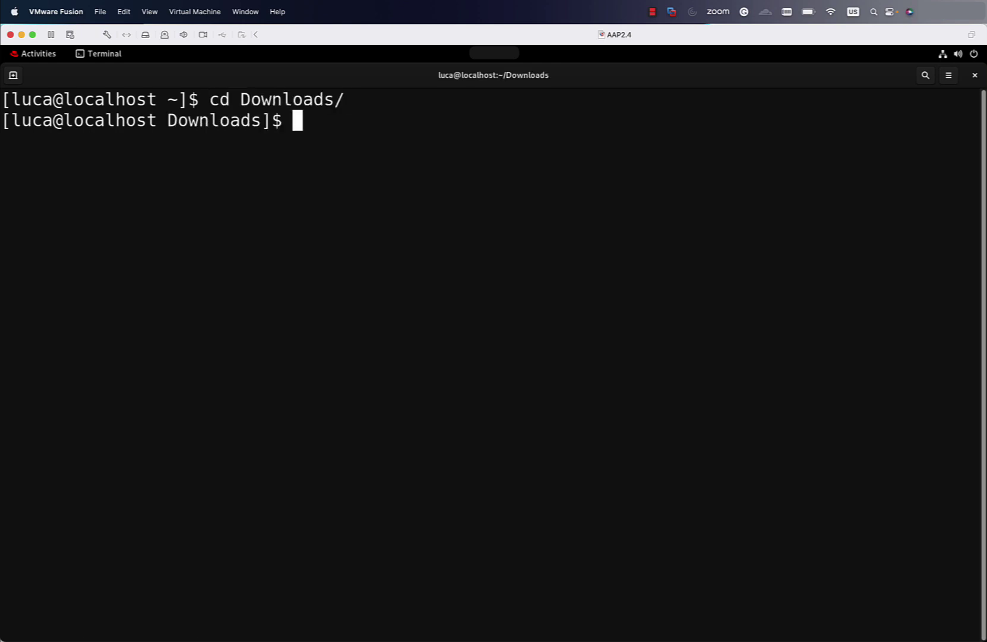
text(ls)
key(Return)
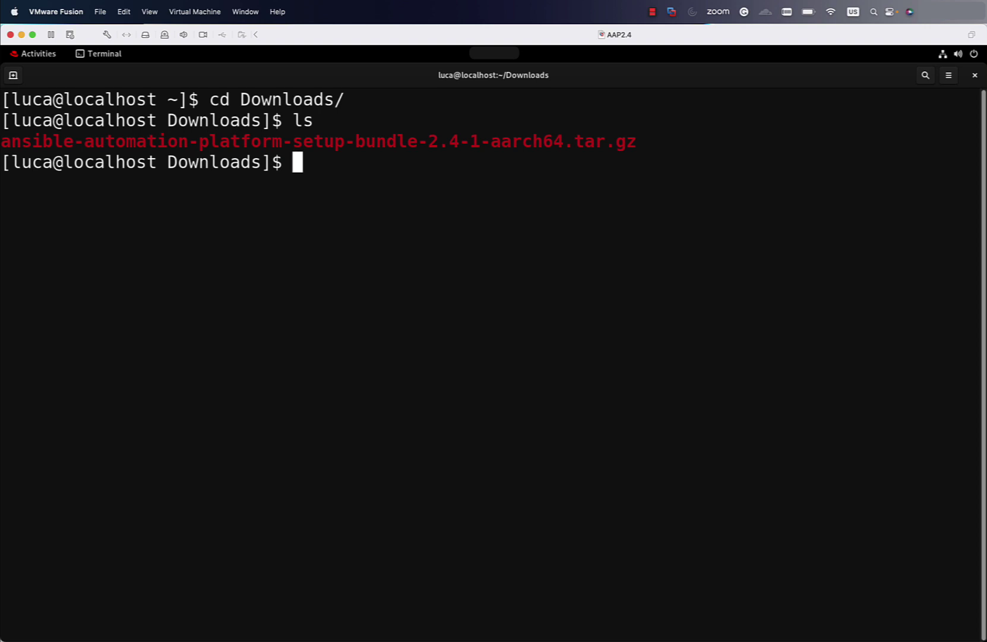
text(tar z)
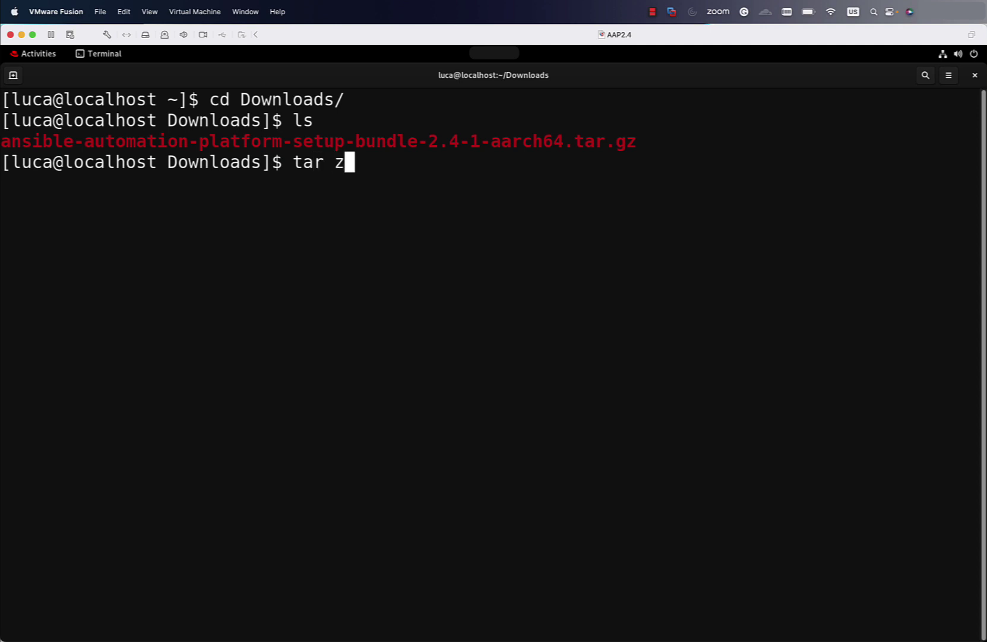
text(xvf an)
Extract ansible-automation-platform-setup-bundle-2.4-1-aarch64.tar.gz with tar zxvf, list the result, and type cd into the folder.
key(Tab)
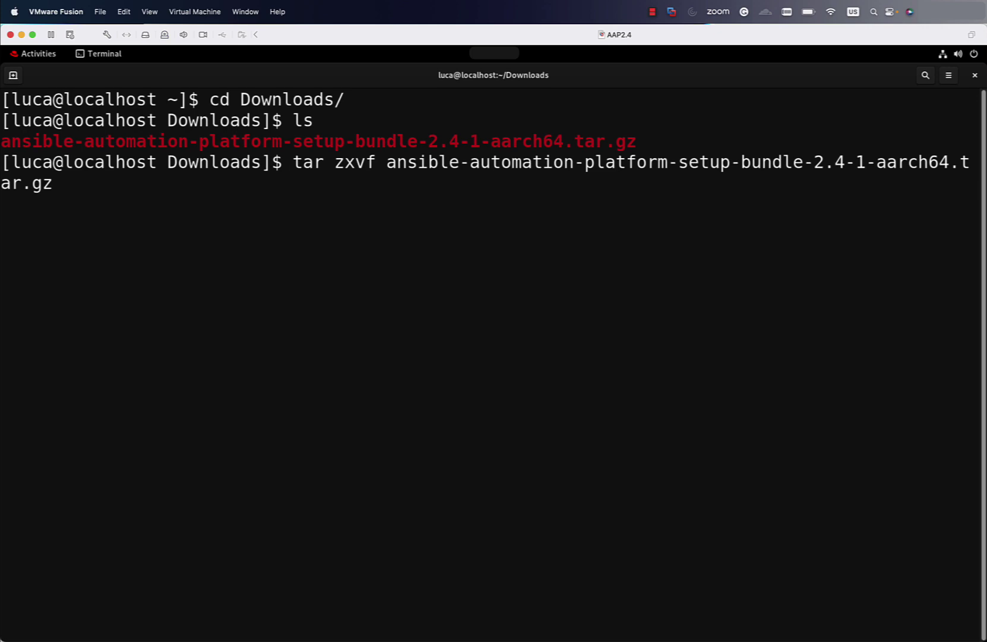
key(Return)
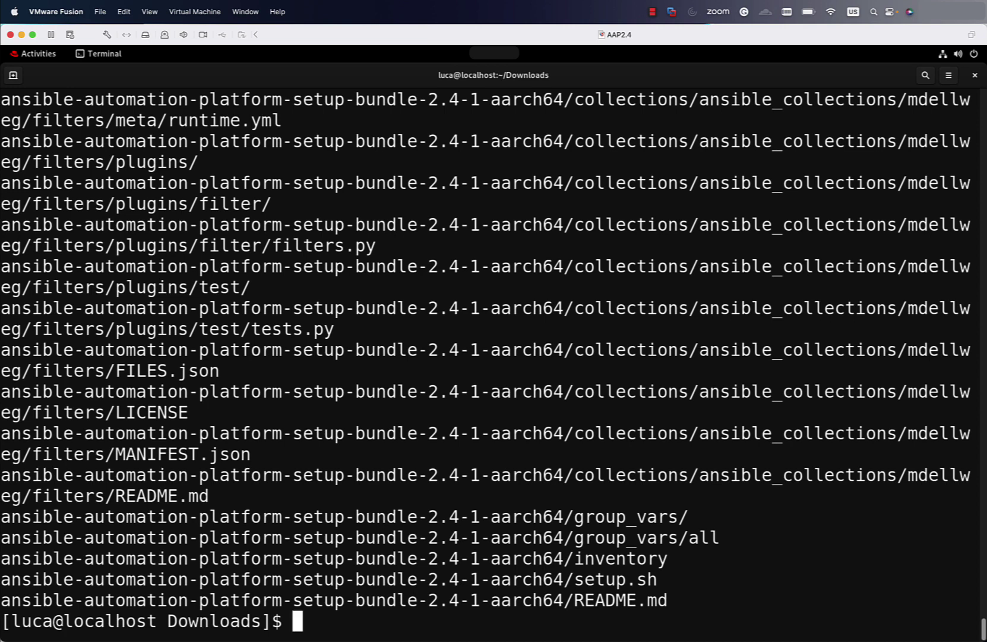
text(ls)
key(Return)
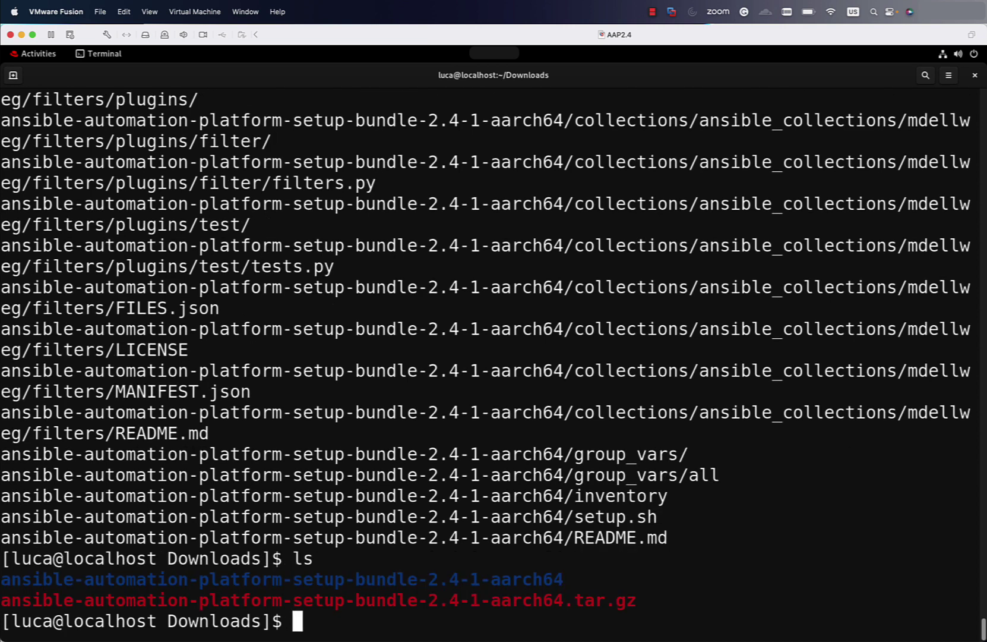
text(cd an)
key(Tab)
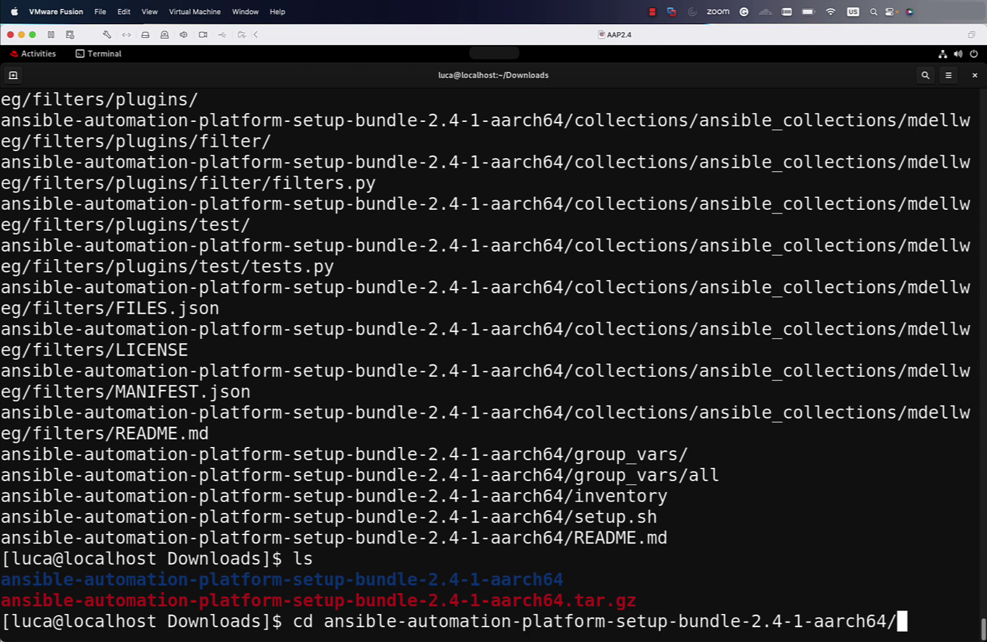
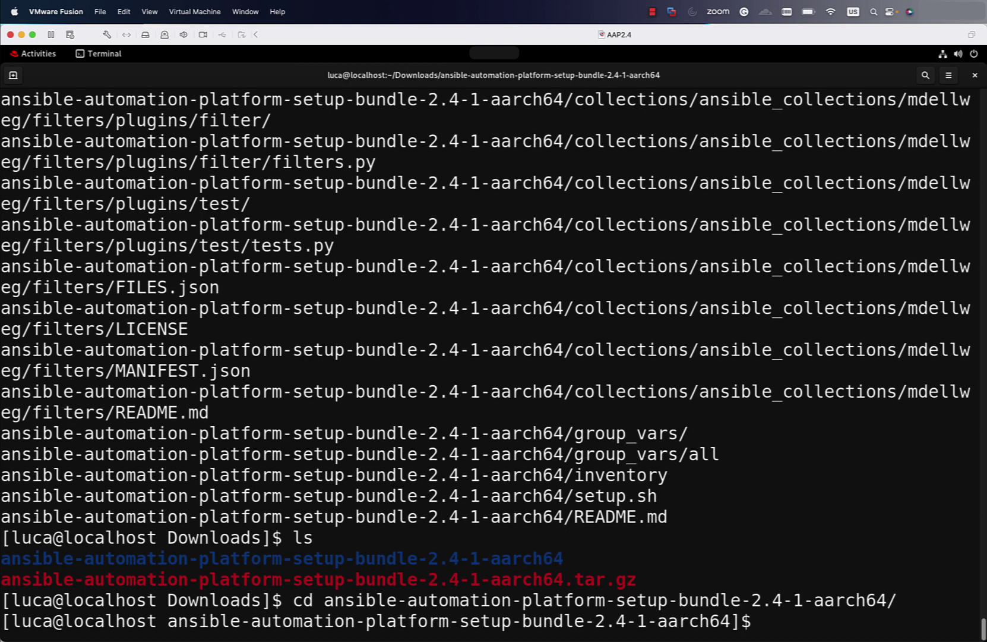
List the bundle folder's contents and open the inventory file in nano.
text(ls)
key(Return)
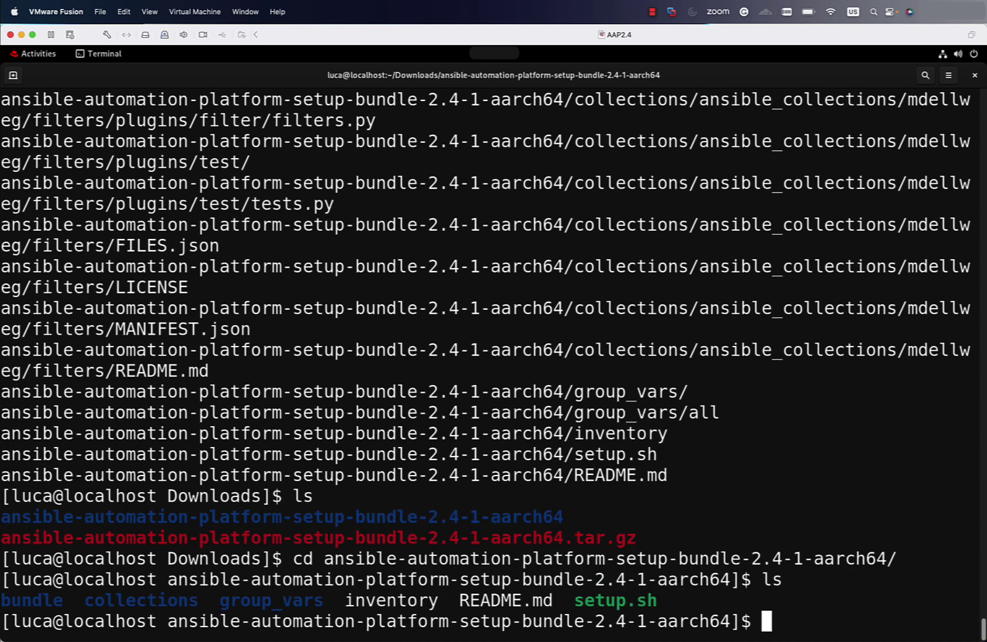
text(d)
text(nano inventory)
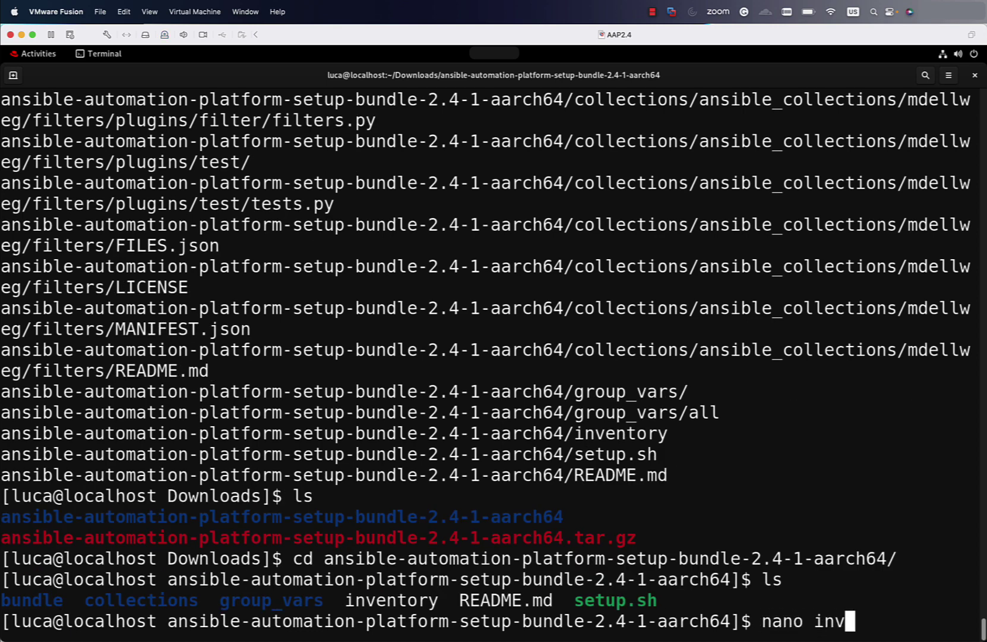
key(Return)
Exit nano without saving the inventory.
key(Down)
key(Down)
key(Down)
key(Down)
key(Down)
key(Down)
key(Down)
key(Down)
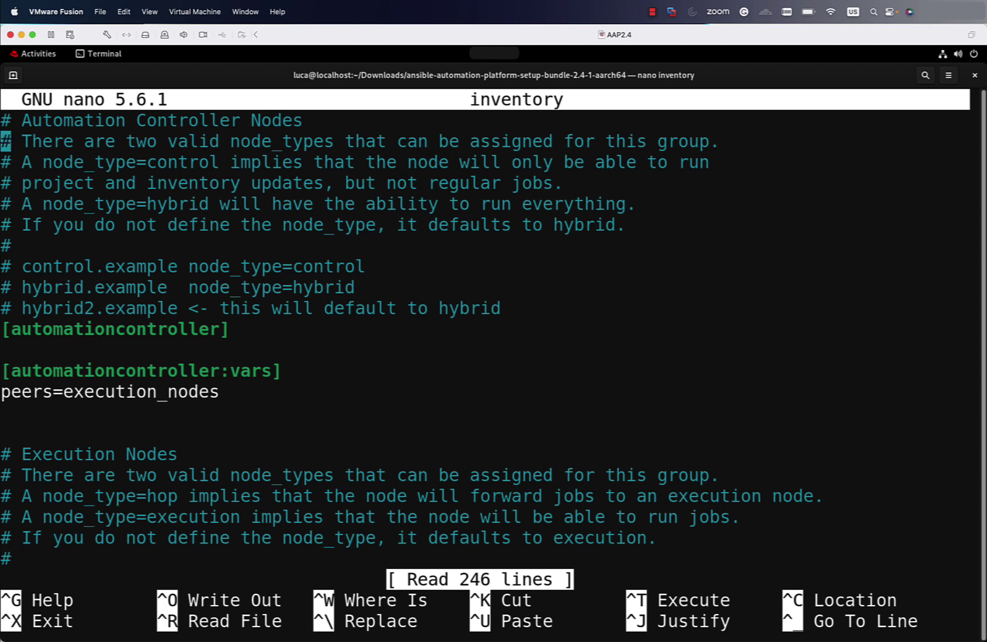
key(Down)
key(Down)
key(Down)
key(Return)
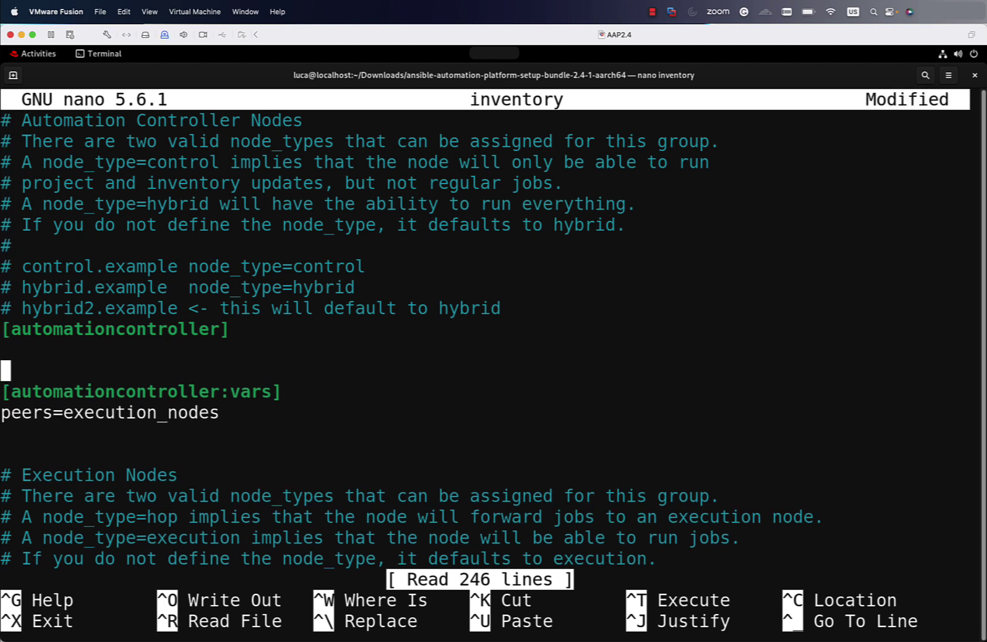
key(ctrl+x)
Check the machine's fully qualified hostname with hostname -f; it reports localhost.
text(n)
text(hostname-)
key(BackSpace)
text(-f)
key(Return)
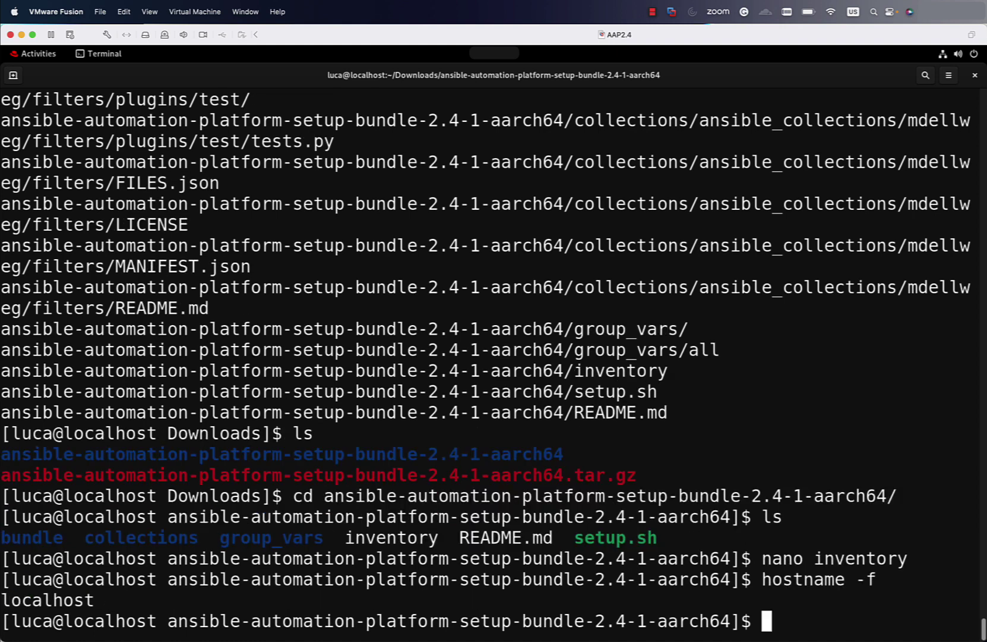
Reopen the unchanged inventory file in nano.
key(Up)
key(Up)
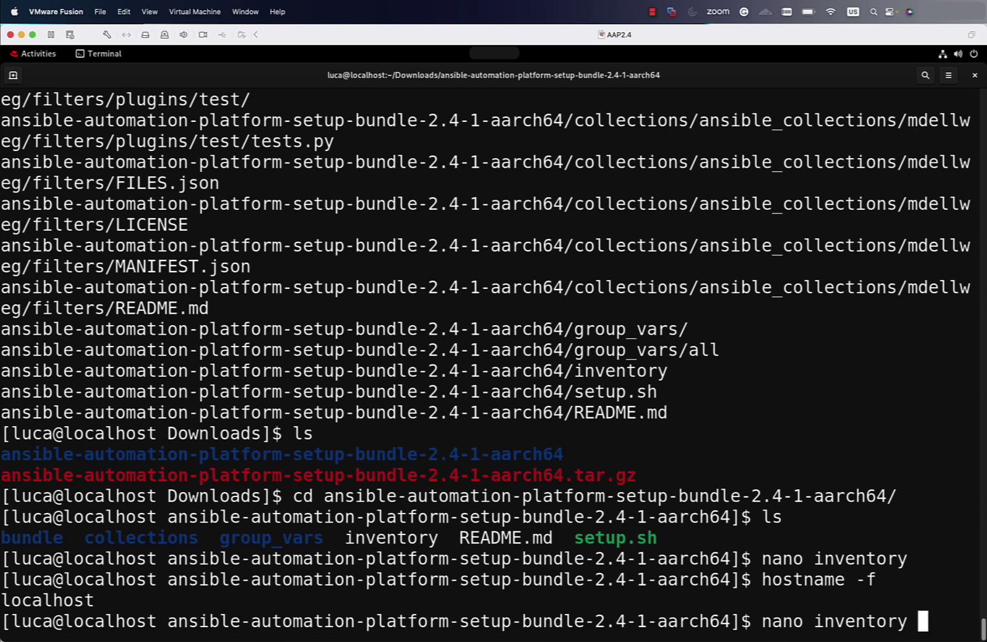
key(Return)
key(Down)
key(Down)
key(Down)
key(Down)
key(Down)
key(Down)
key(Down)
key(Down)
key(Down)
key(Down)
key(Down)
key(Down)
key(Down)
key(Down)
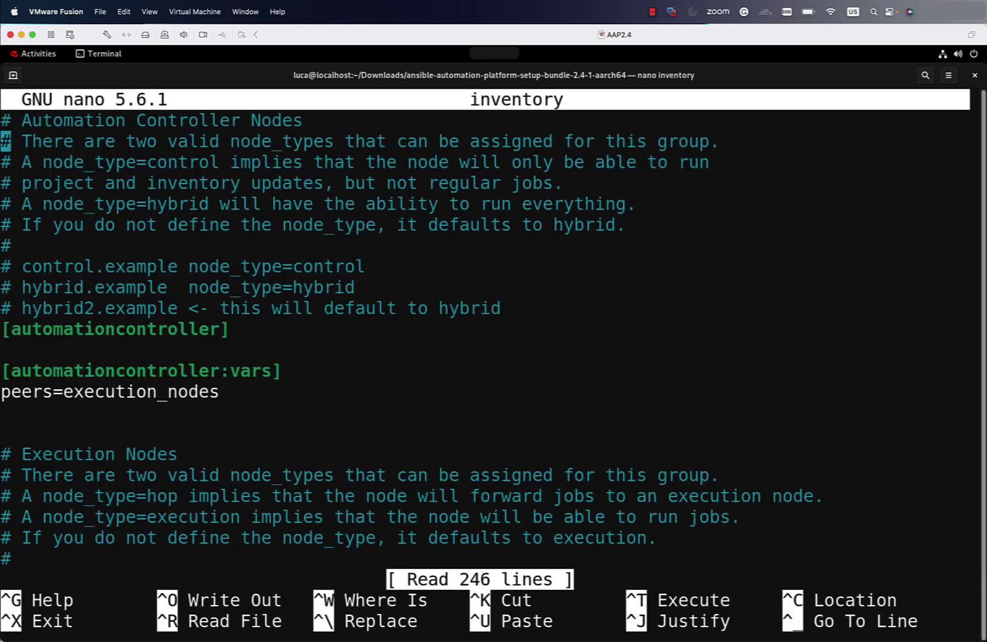
Add the host line 'localhost ansible_connection=local' under [automationcontroller].
key(Up)
key(Up)
key(Return)
key(Up)
key(Up)
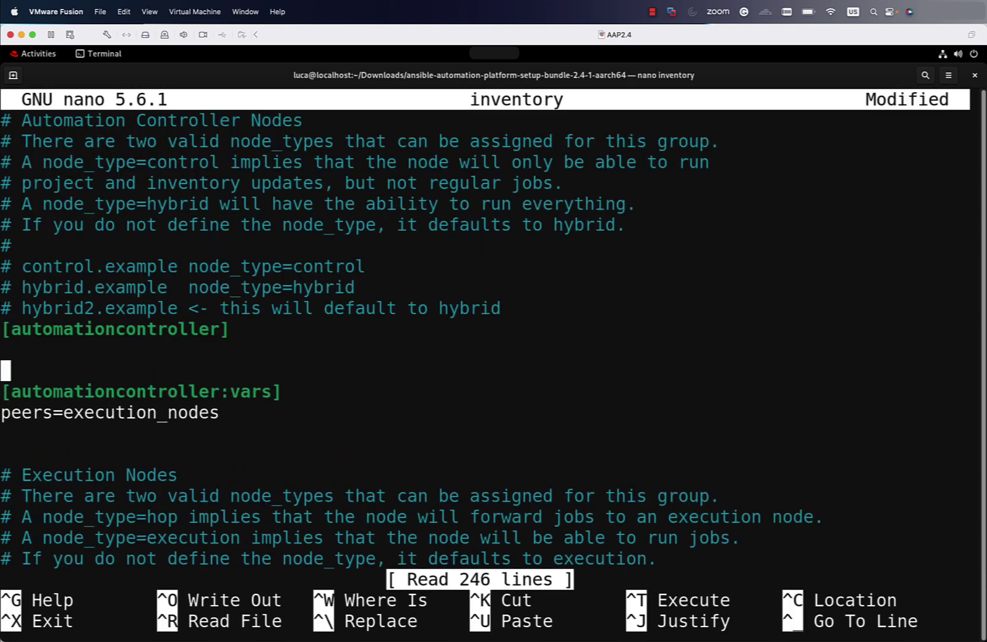
text(localhost)
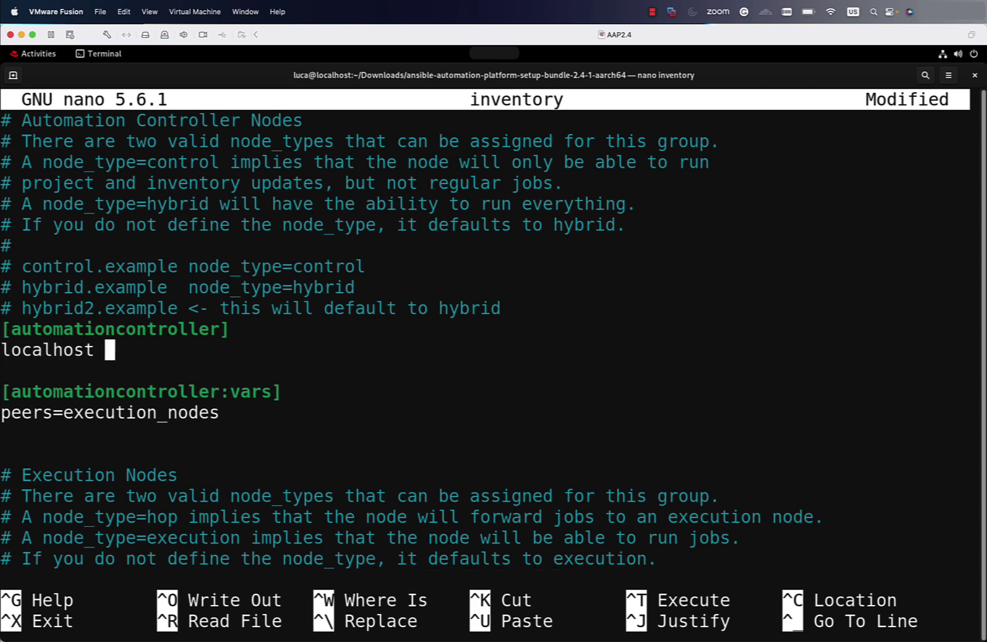
text( asn)
key(BackSpace)
key(BackSpace)
text(nsible_c)
key(BackSpace)
text(connection=locla)
key(BackSpace)
key(BackSpace)
text(al)
key(Down)
key(Down)
key(Down)
key(Down)
key(Down)
key(Down)
key(Down)
key(Down)
key(Down)
key(Down)
key(Down)
key(Down)
key(Down)
key(Down)
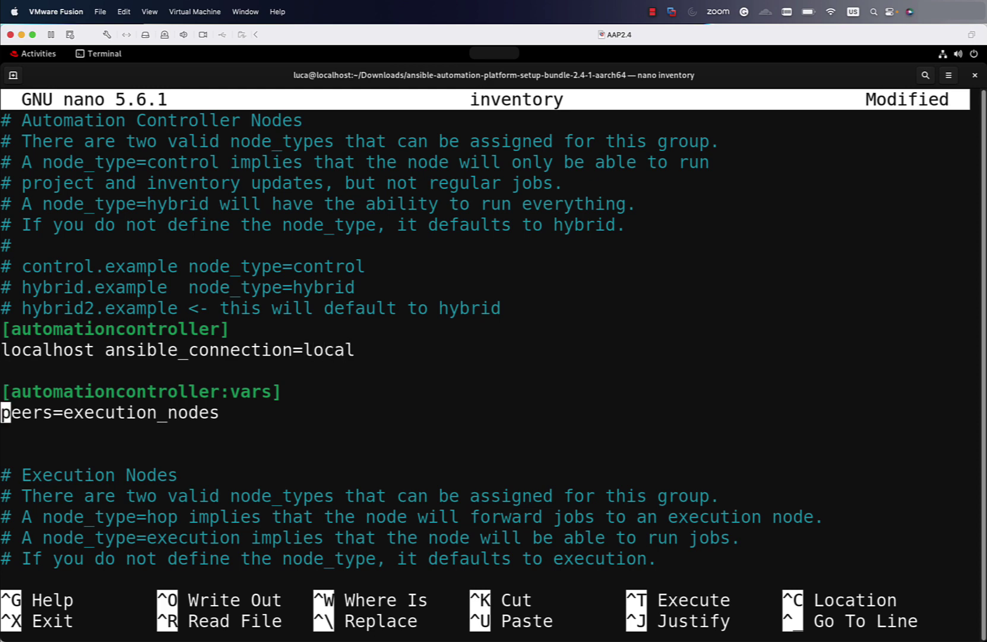
key(Down)
key(Down)
key(Down)
key(Down)
key(Down)
key(Down)
key(Down)
key(Down)
key(Down)
key(Down)
key(Down)
key(Down)
key(Down)
key(Down)
key(Down)
key(Down)
key(Down)
key(Down)
key(Down)
key(Down)
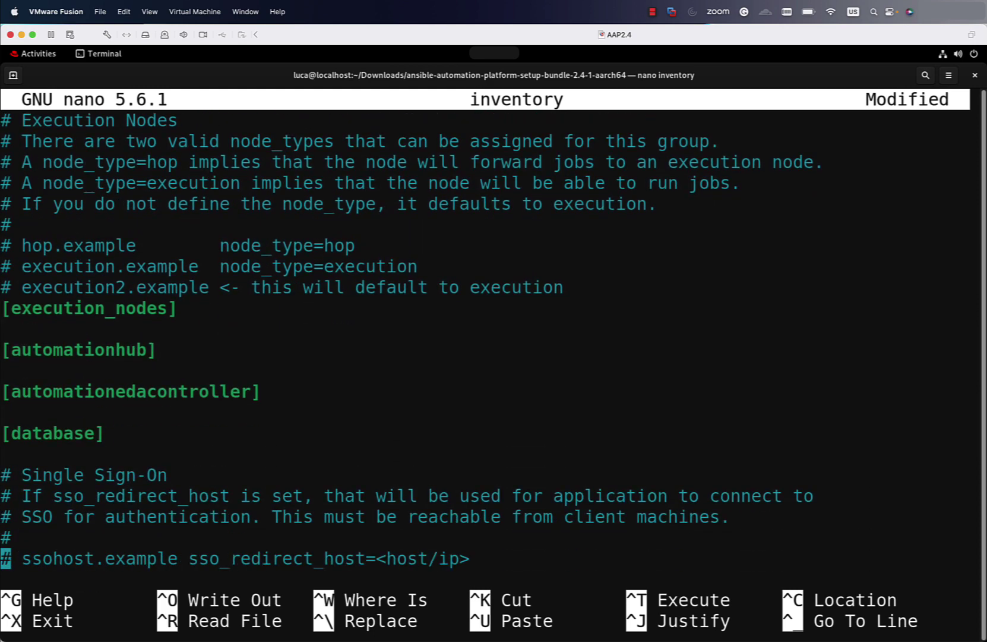
Enter the admin password between the empty admin_password quotes in [all:vars].
key(Up)
key(Up)
key(Up)
key(Up)
key(Up)
key(Up)
key(Up)
key(Up)
key(Up)
key(Up)
key(Up)
key(Up)
key(Up)
key(Up)
key(Up)
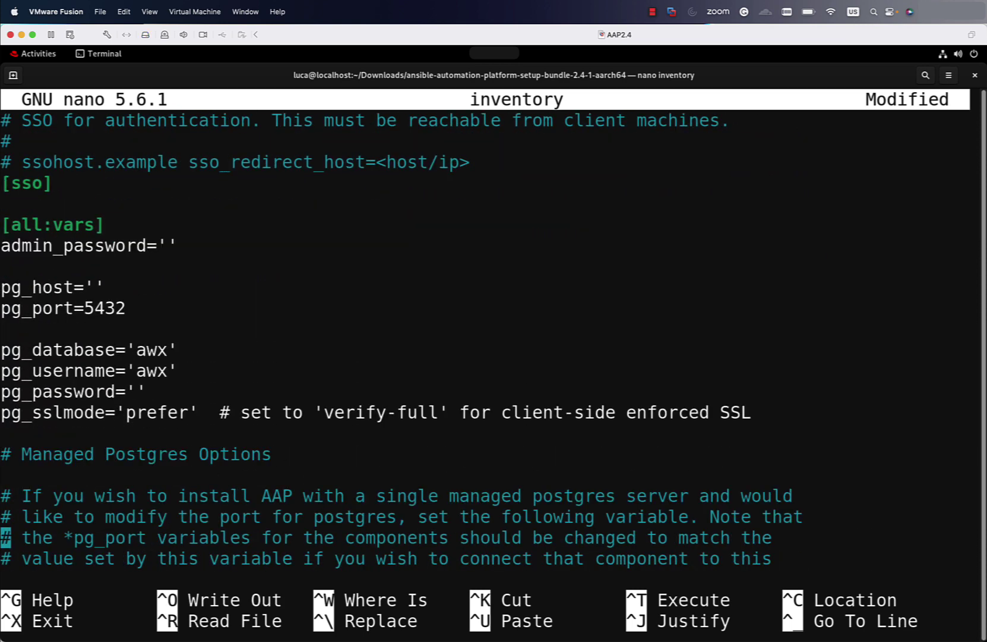
key(End)
key(Left)
key(Right)
key(Down)
key(Down)
key(Down)
key(Down)
key(Down)
key(Down)
key(Down)
key(Down)
Move to the pg_password entry, then continue down the inventory.
key(Up)
key(End)
key(Left)
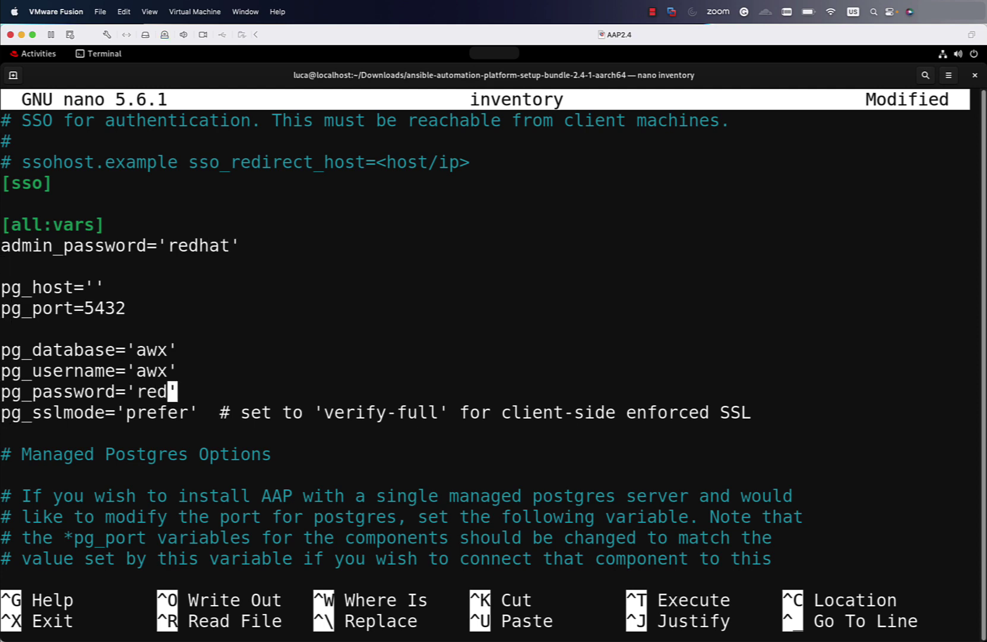
key(Up)
key(Right)
key(Down)
key(Down)
key(Down)
key(Down)
key(Down)
key(Down)
key(Down)
key(Down)
key(Down)
key(Down)
key(Down)
key(Down)
key(Down)
key(Down)
key(Down)
key(Down)
key(Down)
key(Down)
key(Down)
key(Down)
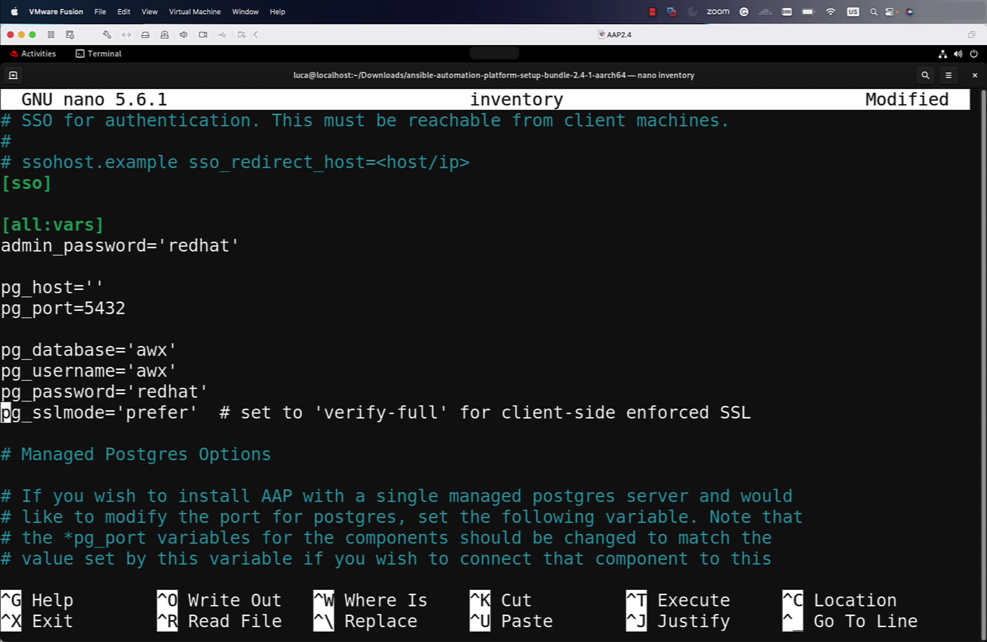
key(Down)
key(Down)
key(Down)
key(Down)
key(Down)
key(Down)
key(Down)
key(Down)
key(Down)
key(Down)
key(Down)
key(Down)
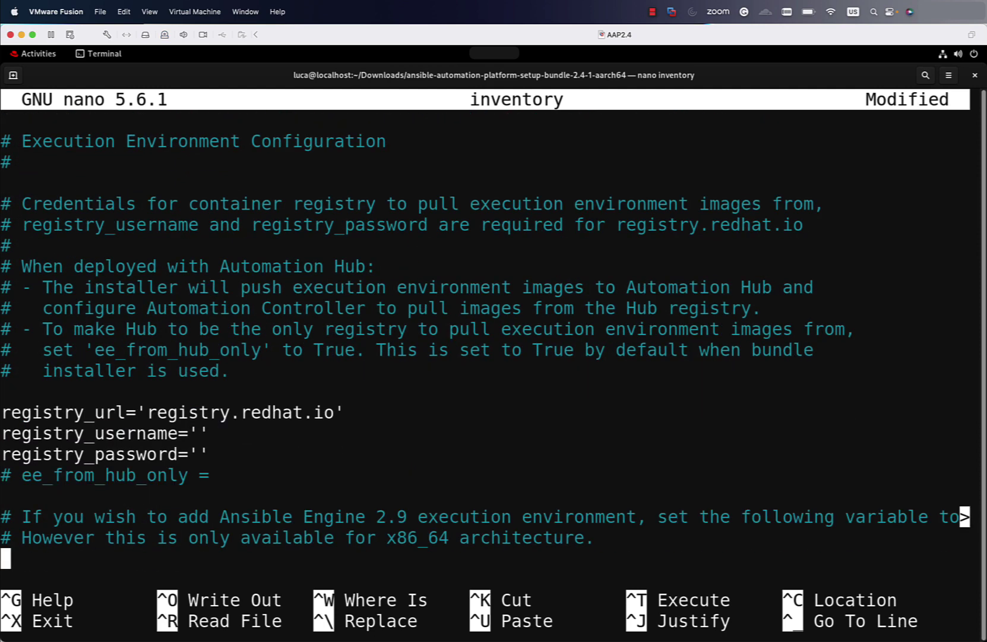
Fill in the automationhub_admin_password value in the Automation Hub settings.
key(Down)
key(Up)
key(Up)
key(Up)
key(Up)
key(Up)
key(Up)
key(Up)
key(Up)
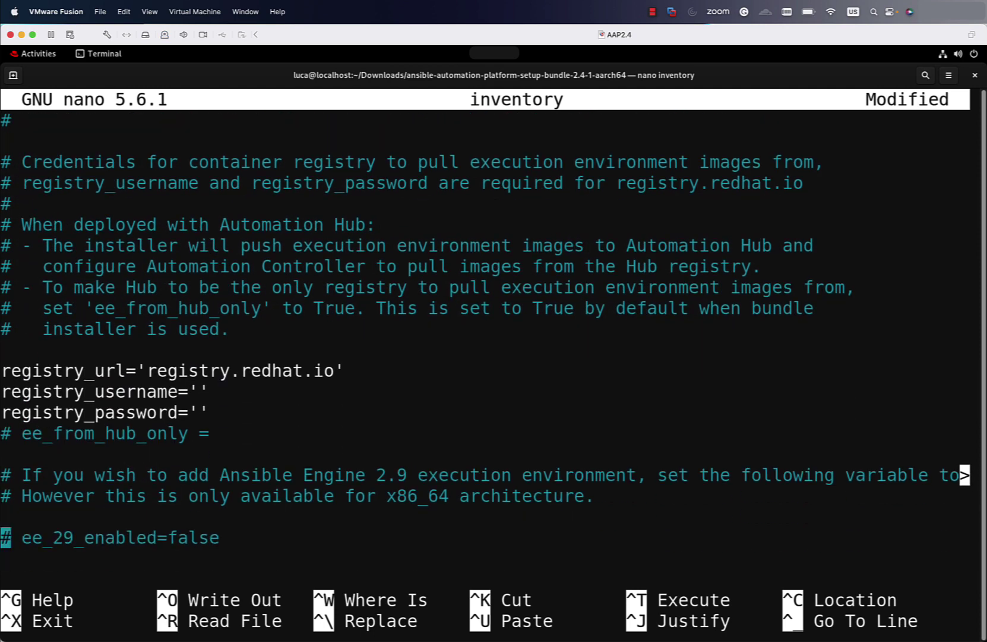
key(Down)
key(Down)
key(Down)
key(Down)
key(Down)
key(Down)
key(Down)
key(Down)
key(Down)
key(Down)
key(Down)
key(Down)
key(Down)
key(Down)
key(Down)
key(Down)
key(Down)
key(Down)
key(Down)
key(Down)
key(Down)
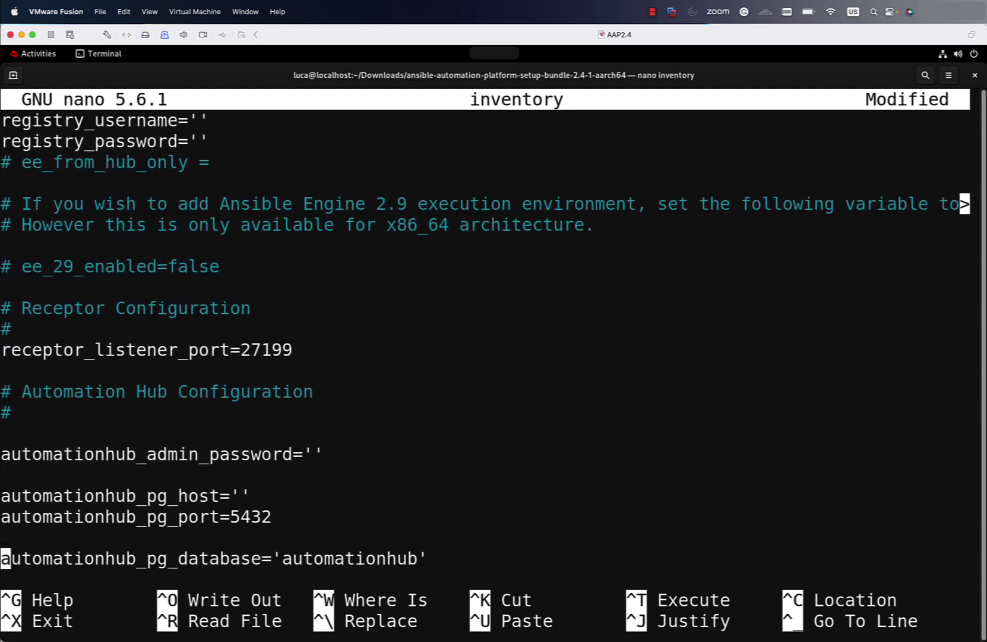
key(Up)
key(Up)
key(Up)
key(Down)
key(Down)
key(Down)
key(Down)
key(Down)
key(Down)
key(Up)
key(Up)
key(Up)
key(Up)
key(Up)
key(Up)
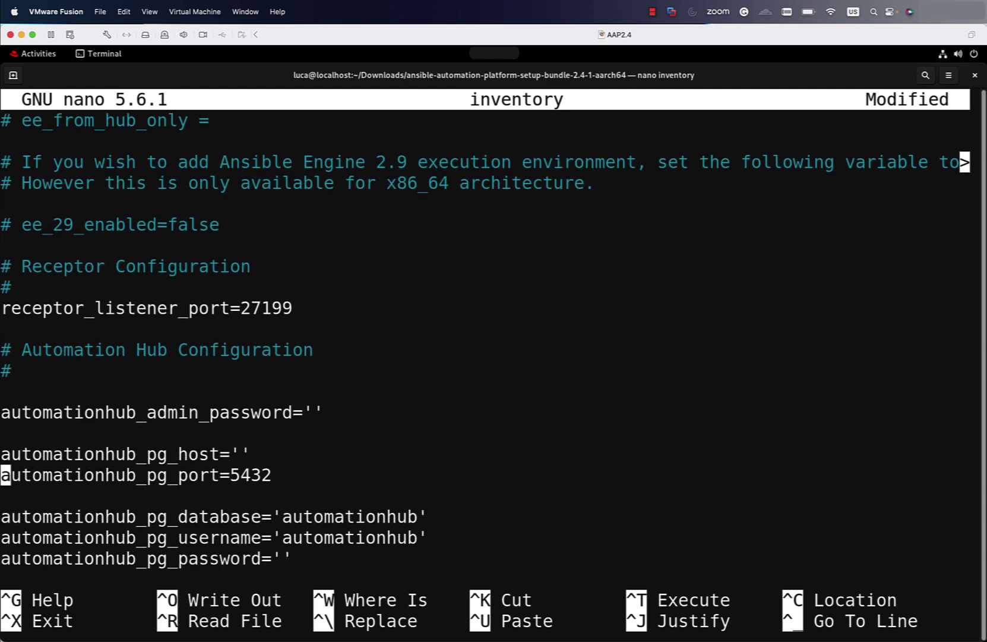
key(Up)
key(End)
key(Left)
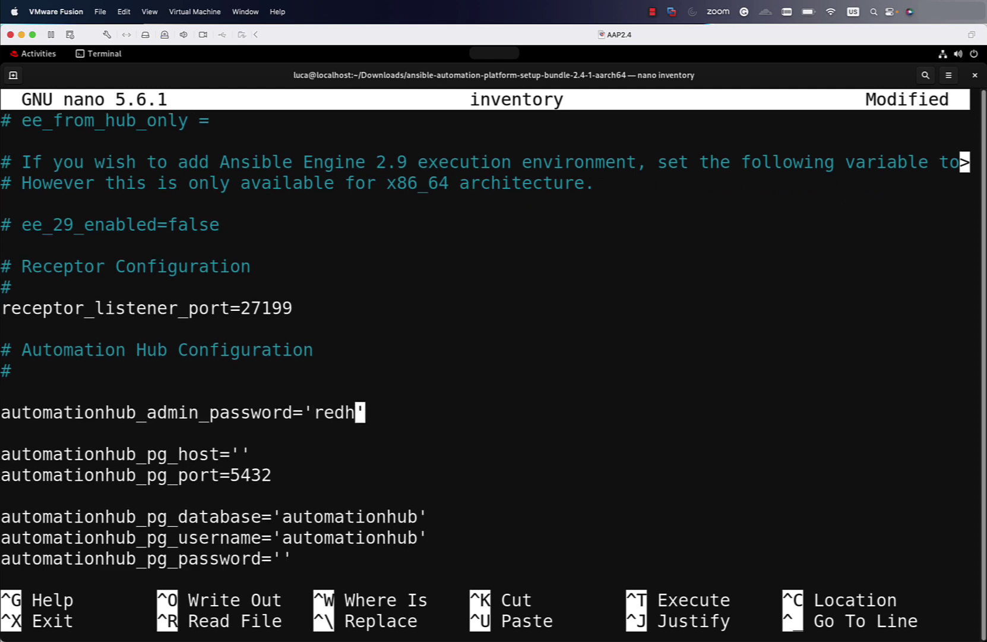
Fill in the automationhub_pg_password database password value.
key(Down)
key(Down)
key(Down)
key(Down)
key(Down)
key(Down)
key(Down)
key(Down)
key(Down)
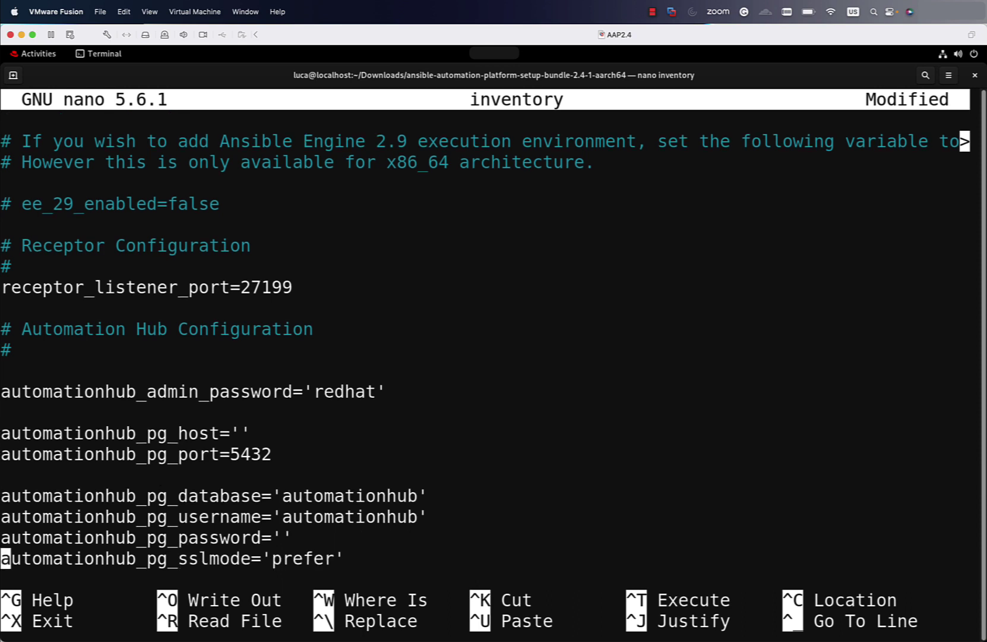
key(Up)
key(Left)
key(Up)
key(Left)
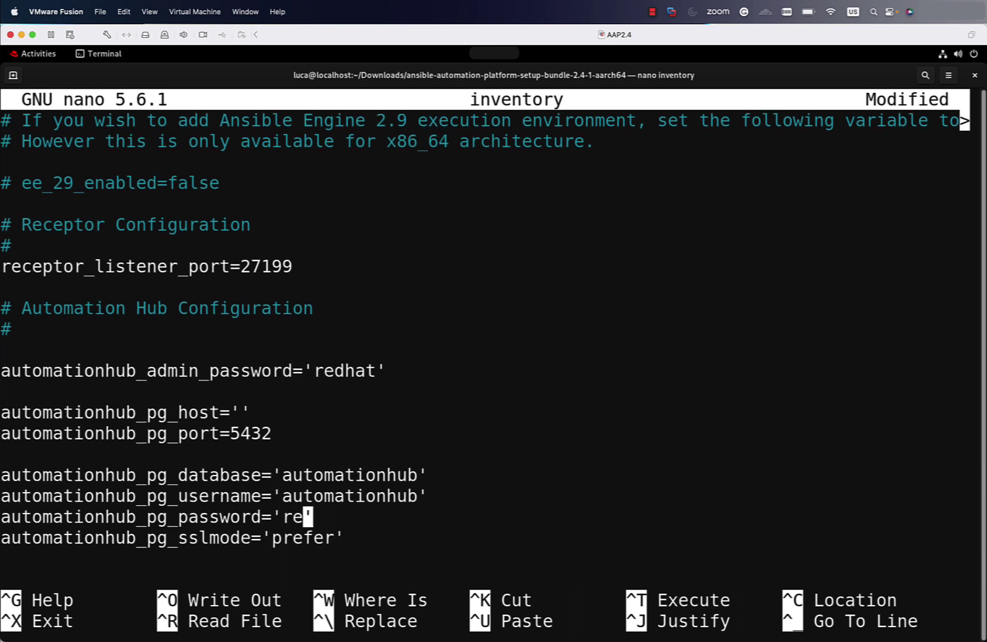
key(Home)
Move down to automationedacontroller_admin_password with the caret inside its quotes.
key(Down)
key(Down)
key(Down)
key(Down)
key(Down)
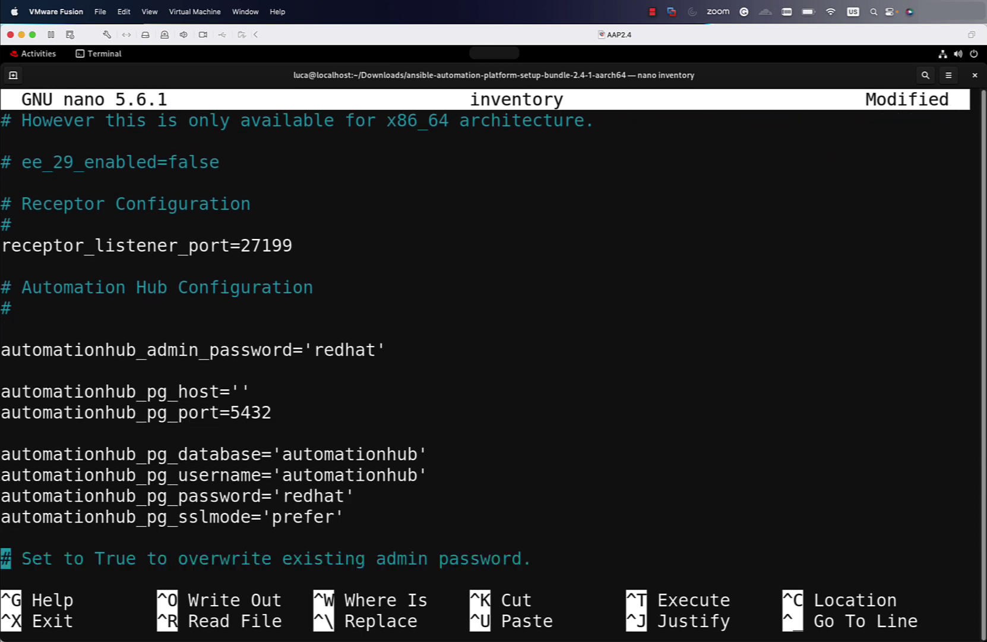
key(Down)
key(Down)
key(Down)
key(Down)
key(Down)
key(Down)
key(Down)
key(Down)
key(Down)
key(Down)
key(Down)
key(Down)
key(Down)
key(Down)
key(Down)
key(Down)
key(Down)
key(Down)
key(Down)
key(Down)
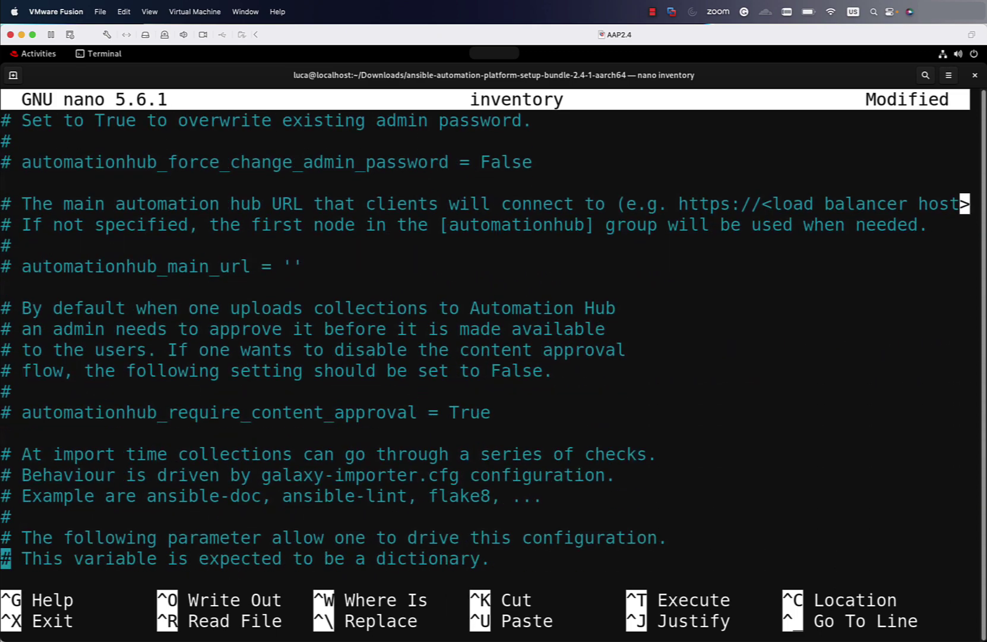
key(Down)
key(Down)
key(Down)
key(Down)
key(Down)
key(Down)
key(Down)
key(Down)
key(Down)
key(Down)
key(Down)
key(Down)
key(Down)
key(Down)
key(Down)
key(Down)
key(Down)
key(Down)
key(Down)
key(Down)
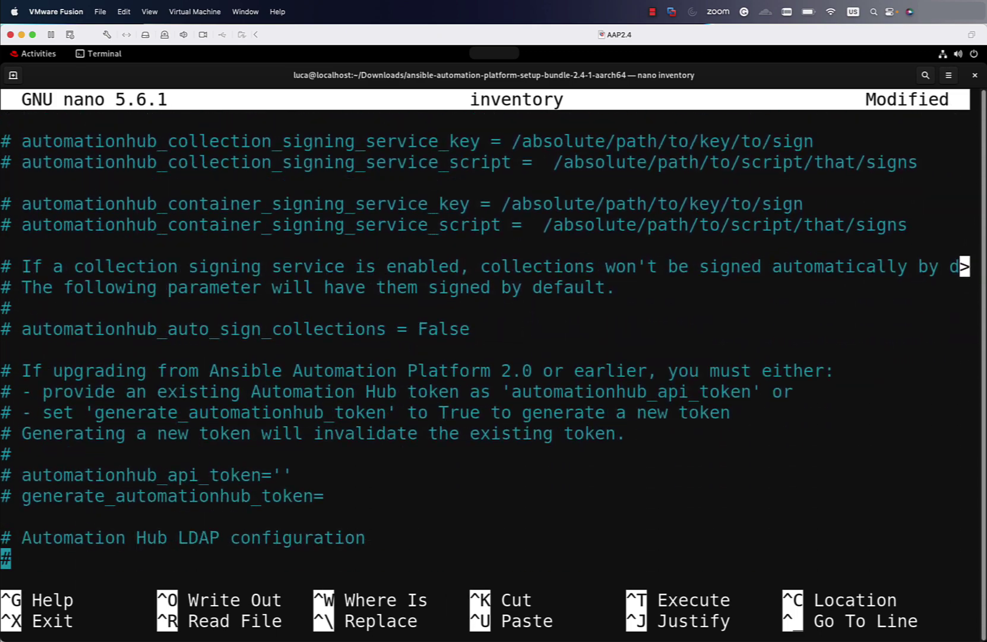
key(Down)
key(Down)
key(Down)
key(Down)
key(Down)
key(Down)
key(Down)
key(Down)
key(Down)
key(Down)
key(Down)
key(Down)
key(Down)
key(Down)
key(Down)
key(Down)
key(Down)
key(Down)
key(Down)
key(Up)
key(Up)
key(Up)
key(Up)
key(Up)
key(Up)
key(Up)
key(Up)
key(Up)
key(Up)
key(Up)
key(Up)
key(Up)
key(Up)
key(Down)
key(Down)
key(Down)
key(Left)
key(Left)
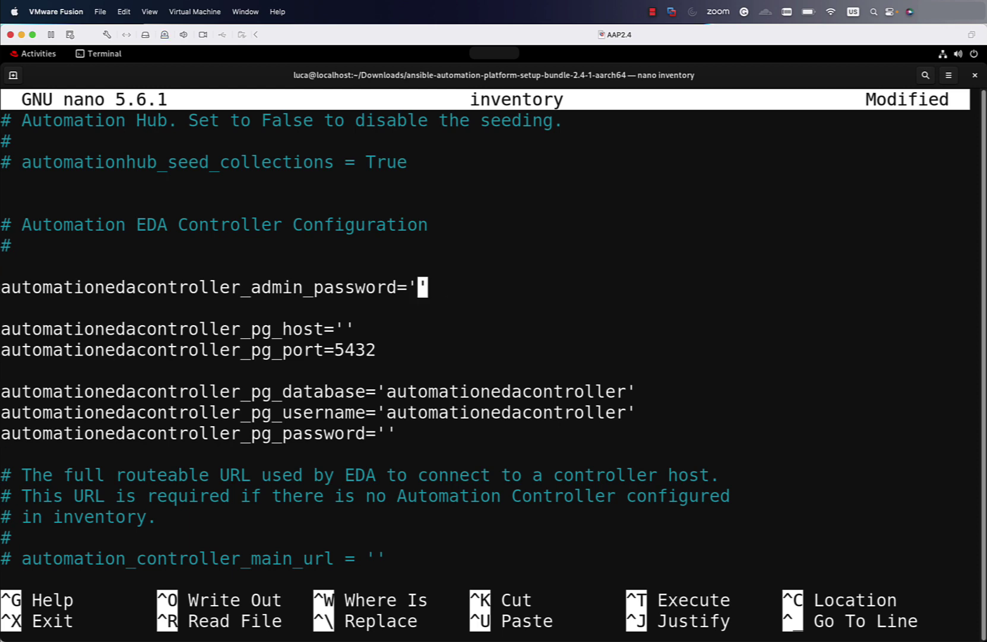
Enter the EDA Controller admin password value.
key(Down)
key(Down)
key(Down)
key(Down)
key(Down)
key(Down)
key(Down)
key(Down)
key(Down)
key(Down)
key(Down)
key(Down)
key(Down)
key(Down)
key(Down)
key(Down)
key(Down)
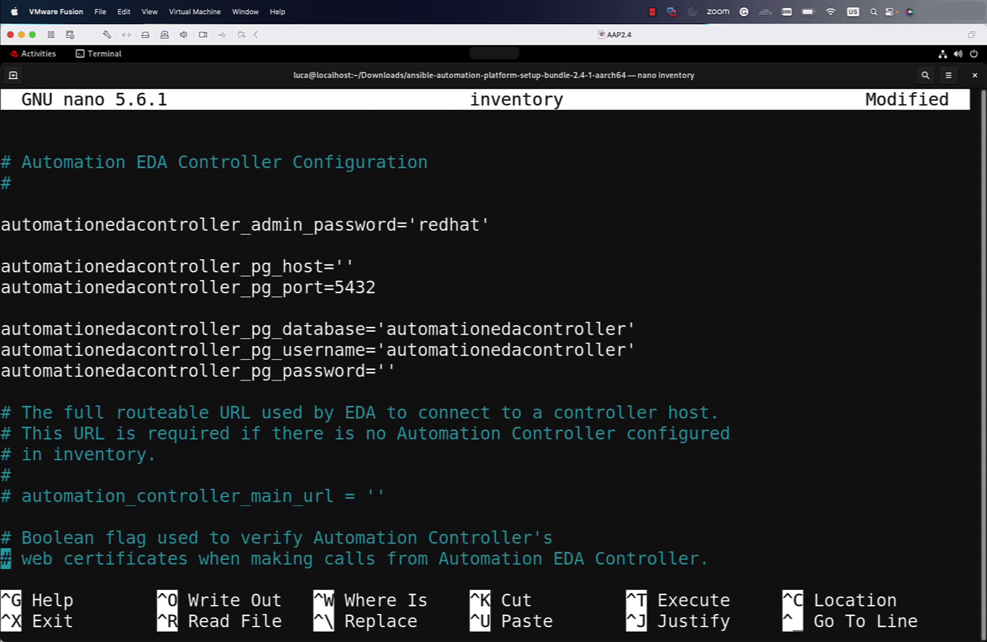
key(Down)
key(Down)
key(Down)
key(Down)
key(Down)
key(Down)
key(Down)
key(Down)
key(Down)
key(Down)
key(Down)
key(Down)
key(Down)
key(Down)
key(Down)
key(Down)
key(Down)
key(Down)
key(Down)
key(Down)
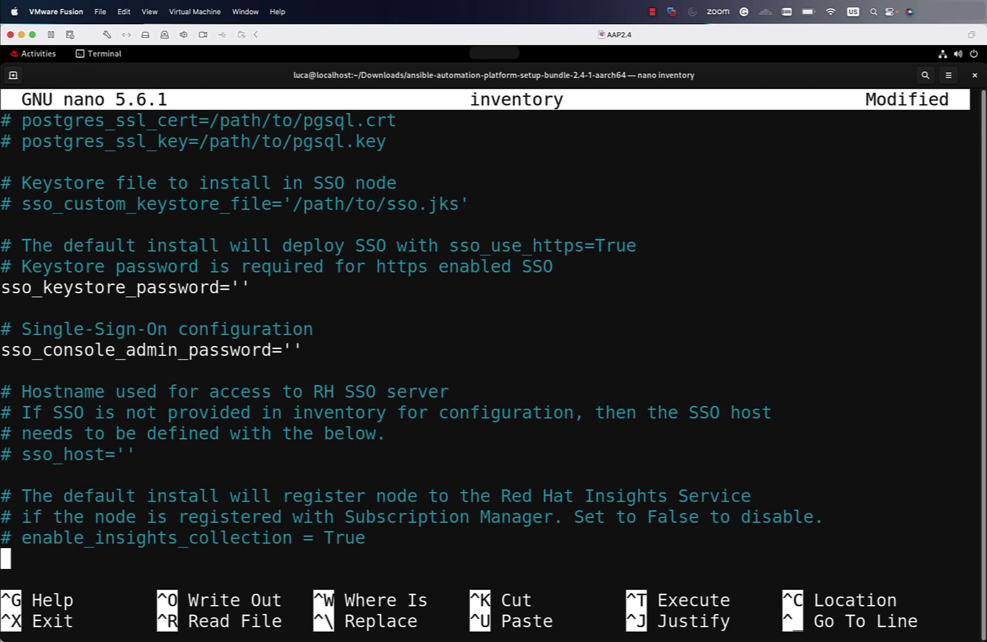
Save the inventory file (247 lines) and exit nano.
key(ctrl+o)
key(Return)
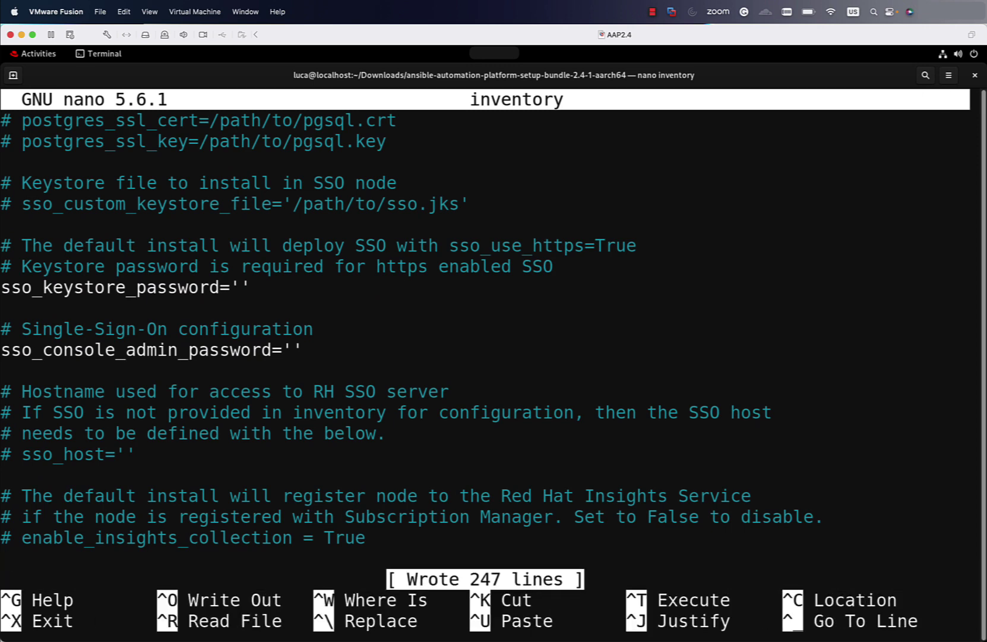
key(ctrl+x)
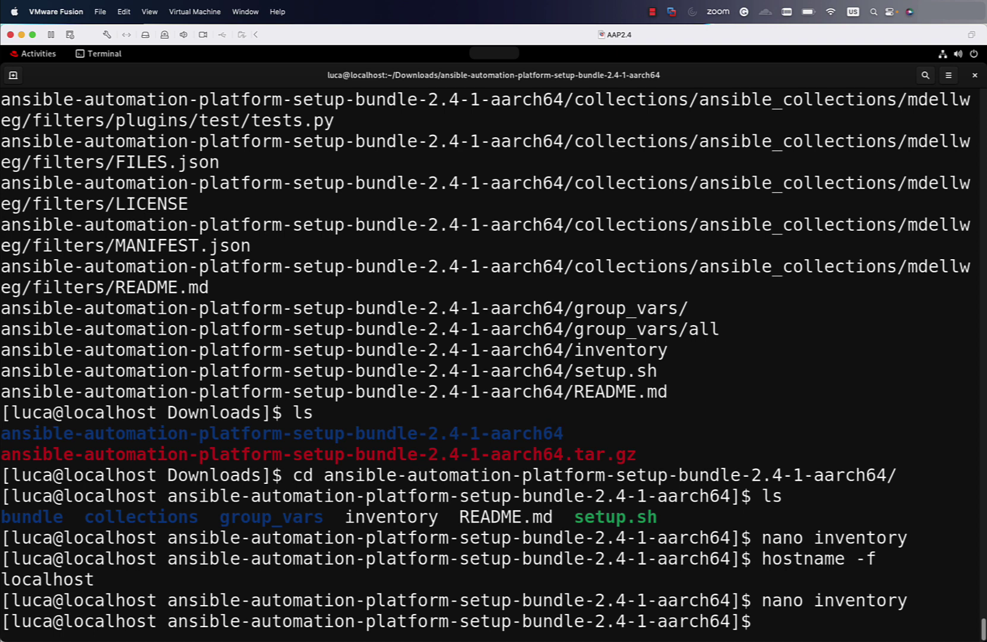
Confirm the bundle folder uses 1.8G with du -hs . and run ./setup.sh.
text(ls)
key(Return)
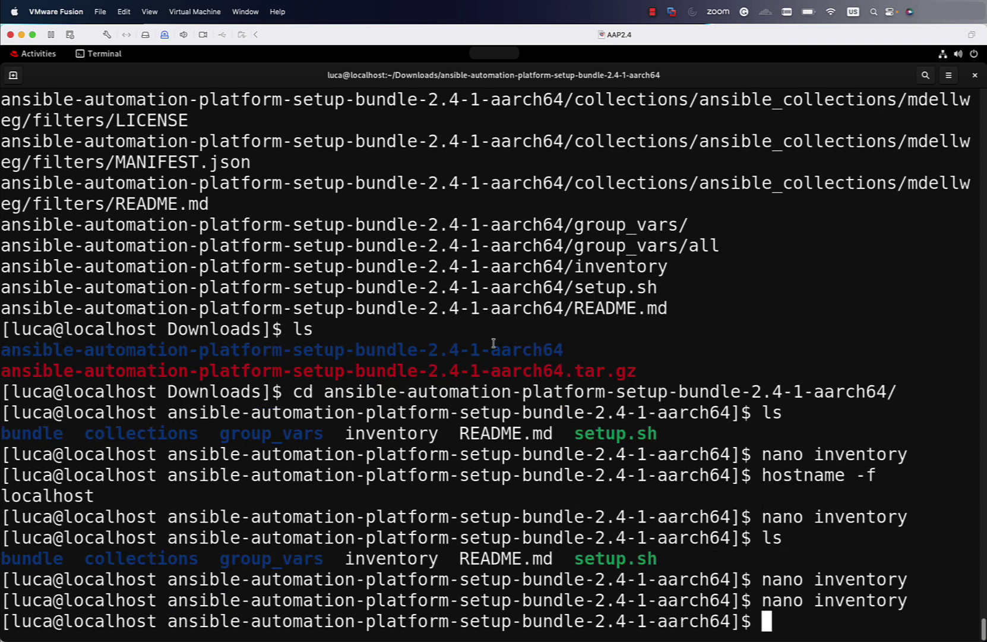
text(du --)
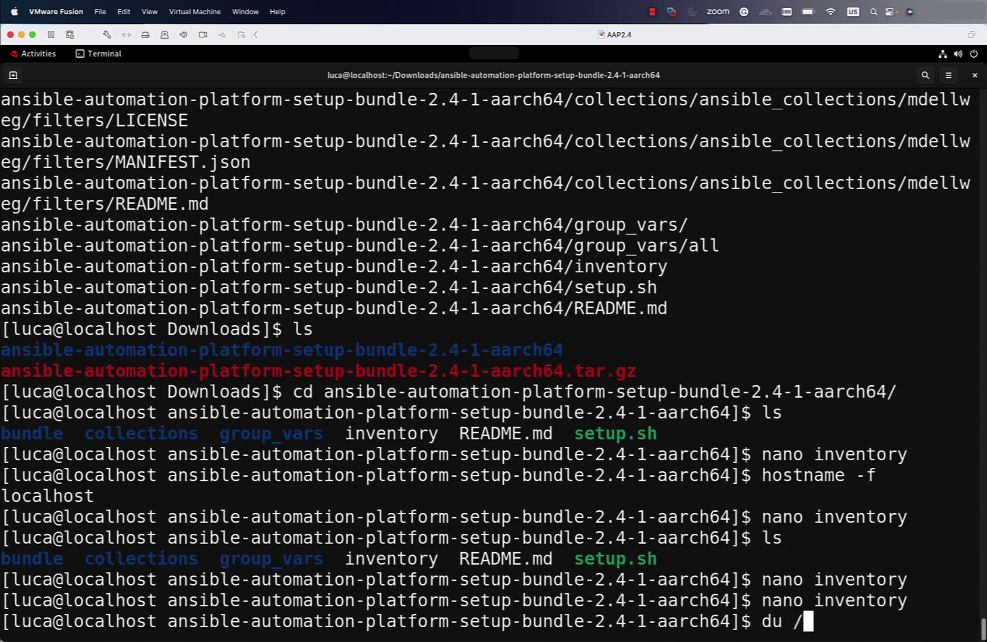
key(BackSpace)
text(hs .)
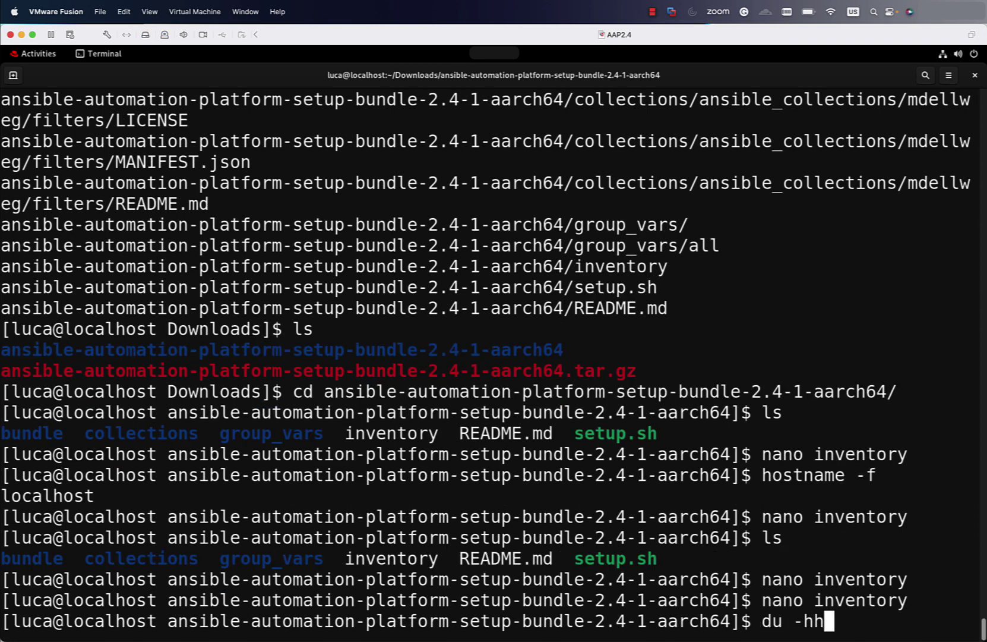
key(Return)
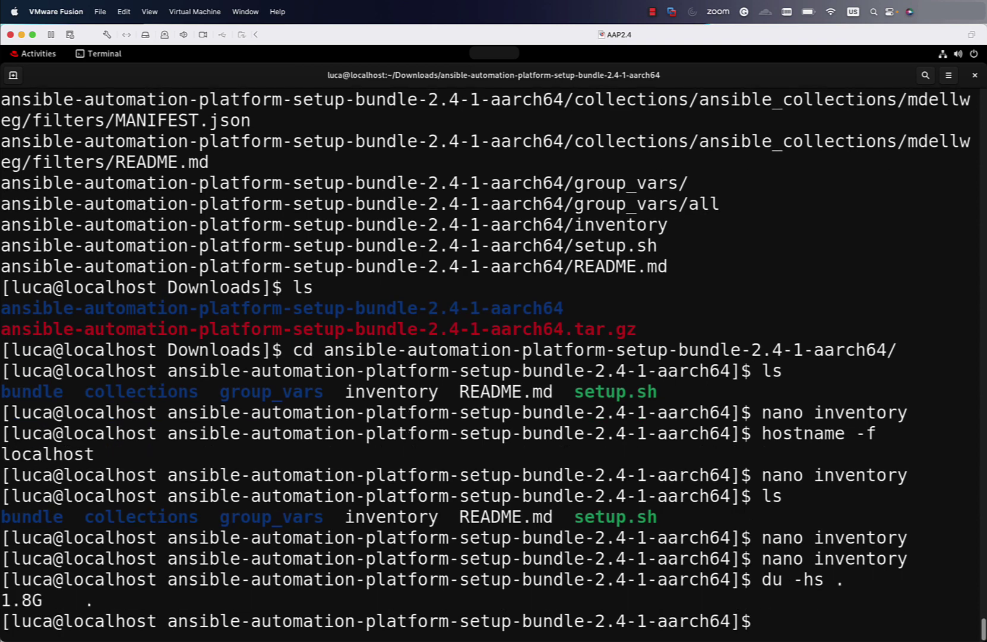
text(./setup.sh)
key(Return)
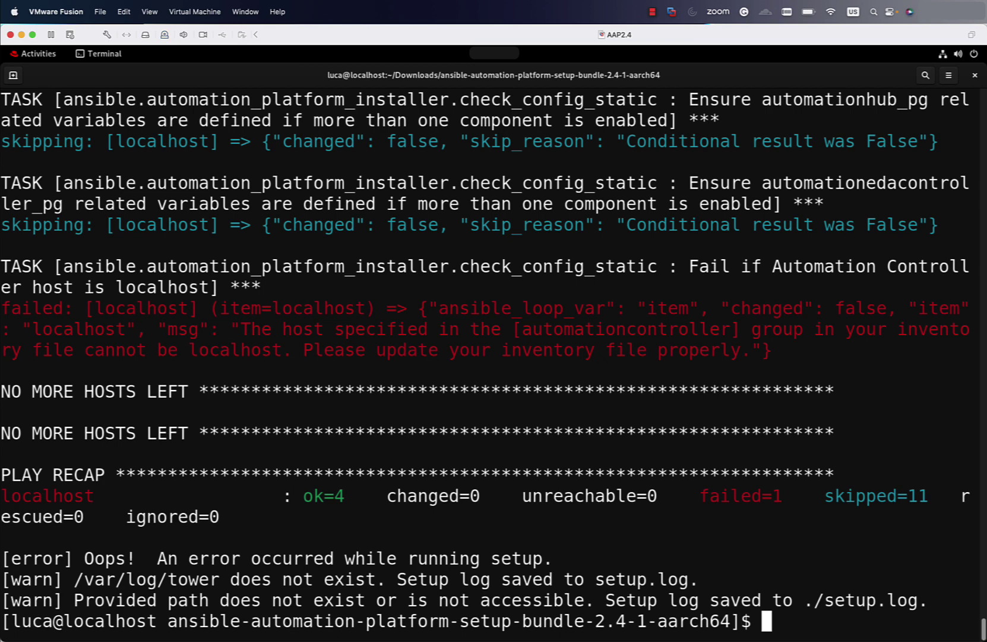
Switch to a root shell with sudo su and the sudo password.
text(sudo su)
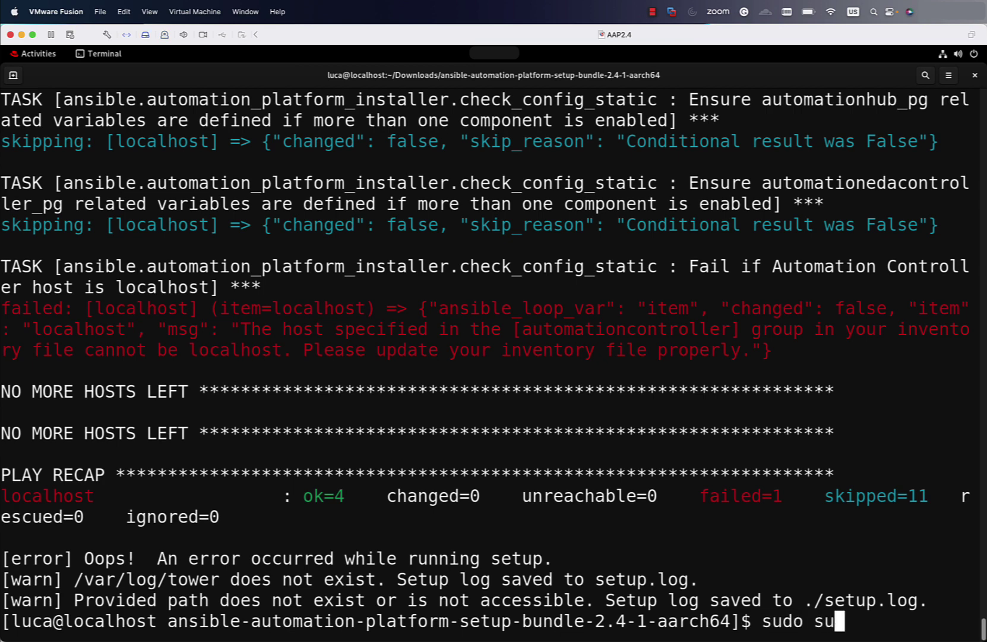
key(Return)
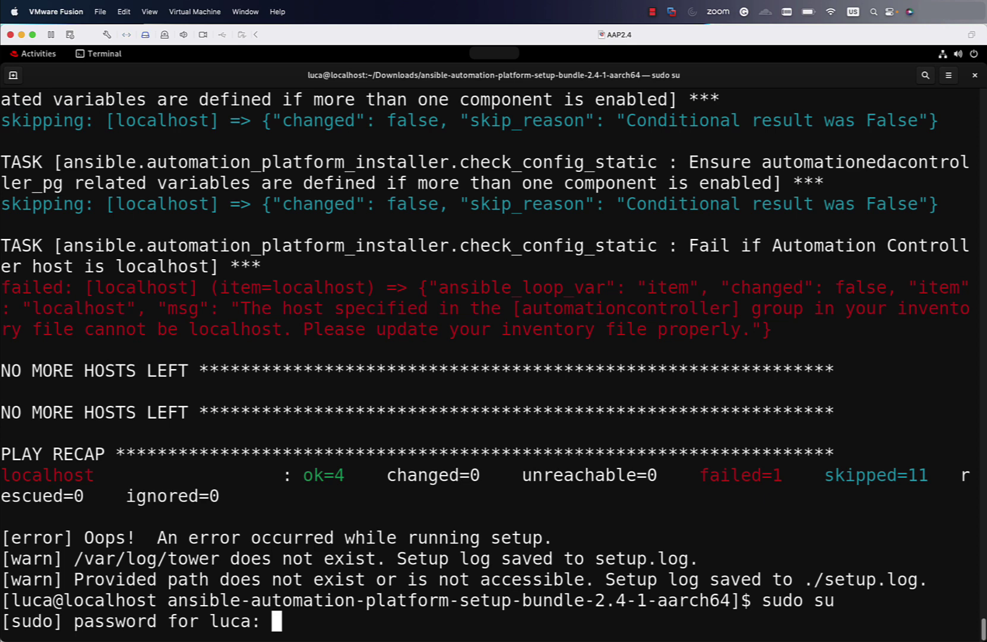
key(Return)
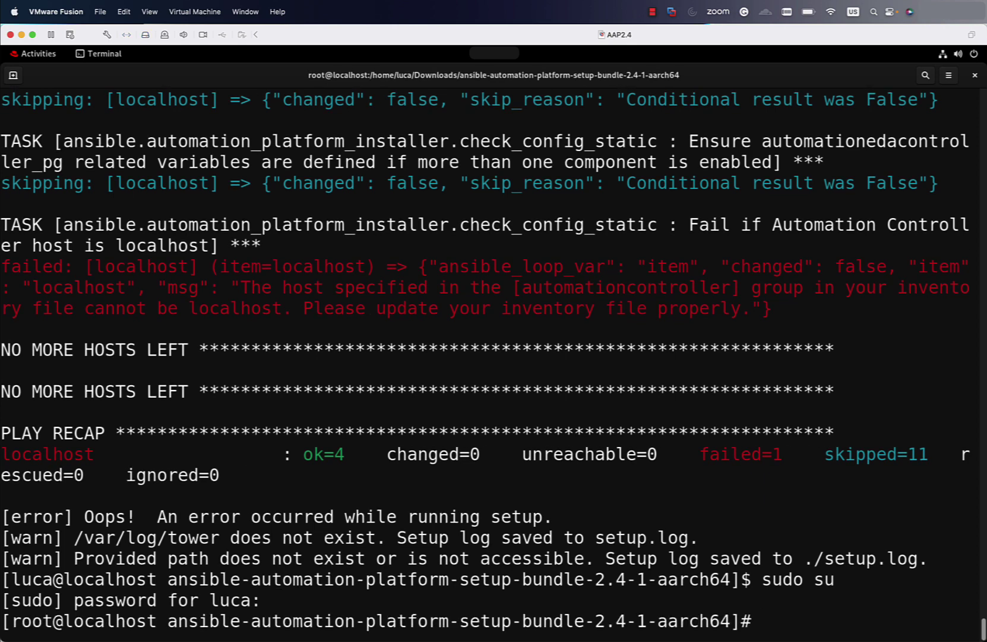
Open /etc/hostname in nano.
text(nano /etc/hostn)
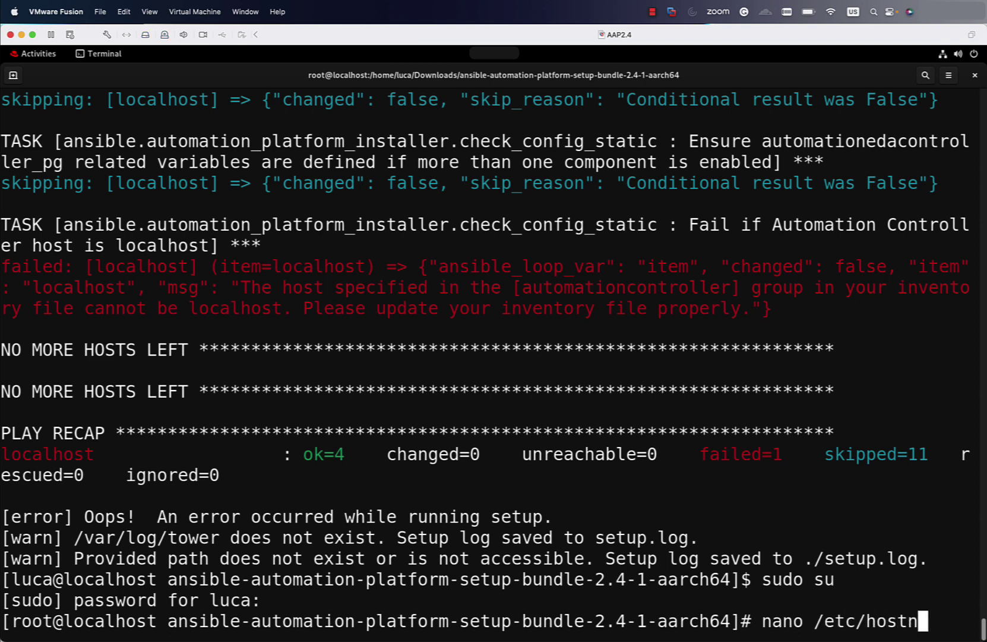
text(ame)
key(Return)
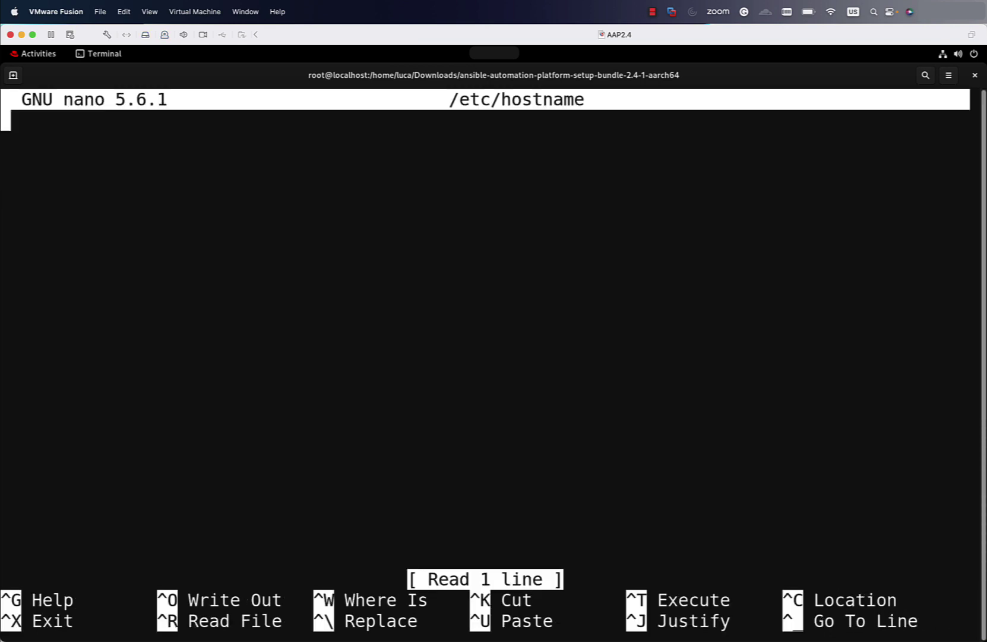
Write aap2.example.com into /etc/hostname, save it and exit nano.
text(aap2)
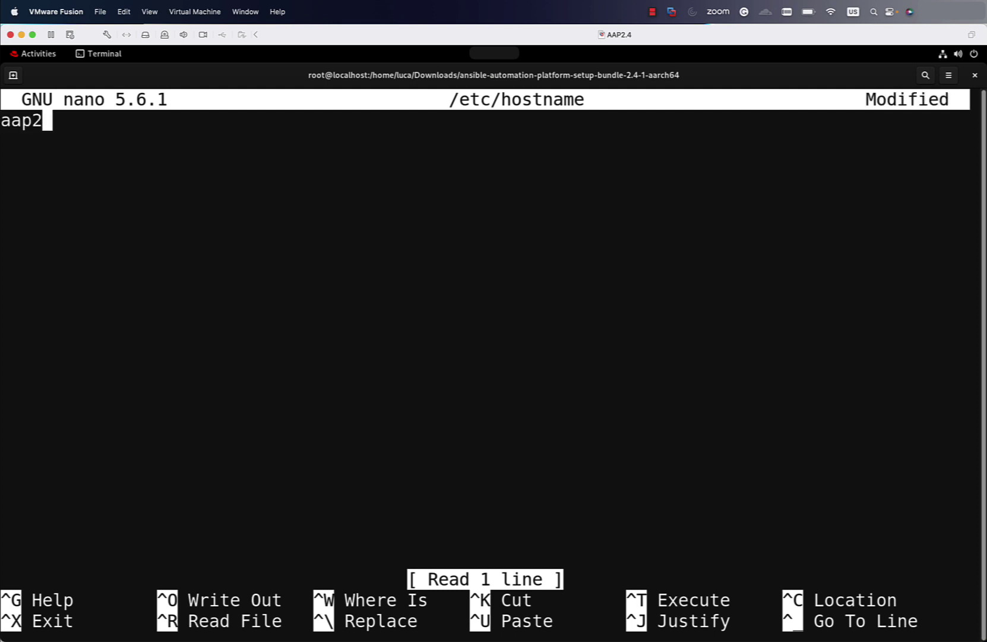
text(.example.com)
key(ctrl+o)
key(Return)
key(ctrl+x)
Check the full hostname with hostname -f, then abandon a partly typed hostname command.
text(host an)
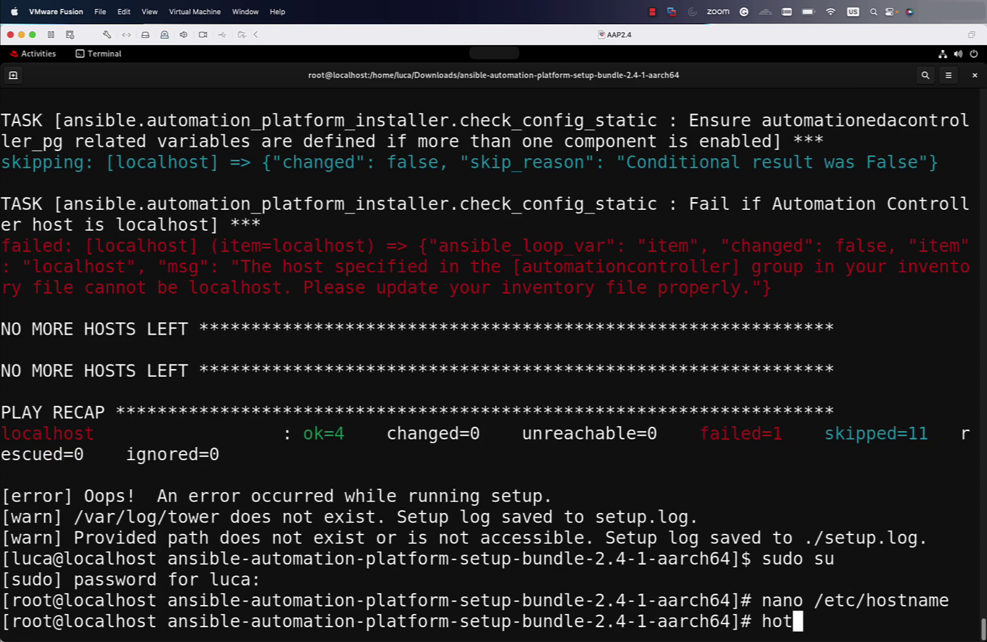
key(BackSpace)
key(BackSpace)
text(stname -f)
key(Return)
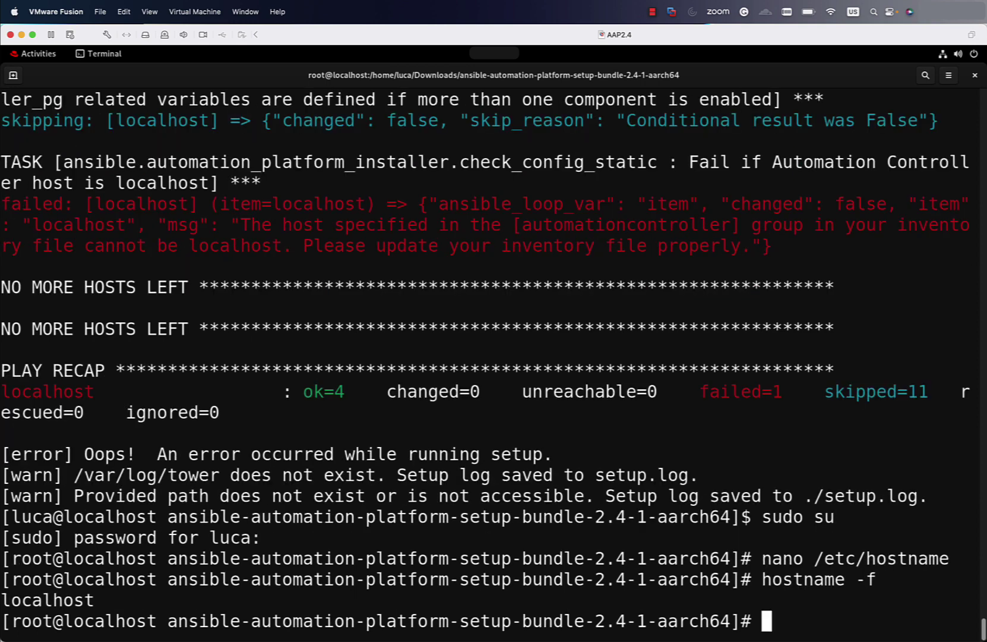
key(Up)
key(BackSpace)
key(BackSpace)
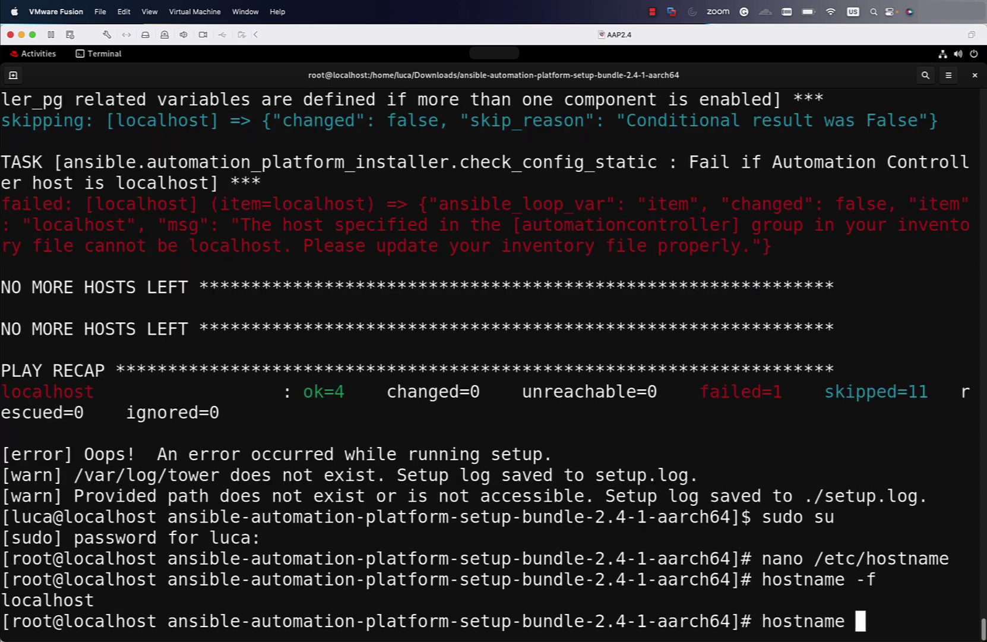
text(aap2)
key(BackSpace)
key(BackSpace)
key(BackSpace)
key(BackSpace)
key(ctrl+u)
text(an)
key(BackSpace)
key(BackSpace)
Add '127.0.0.1 aap.example.com aap' to /etc/hosts and save it.
text(nano /etc/h)
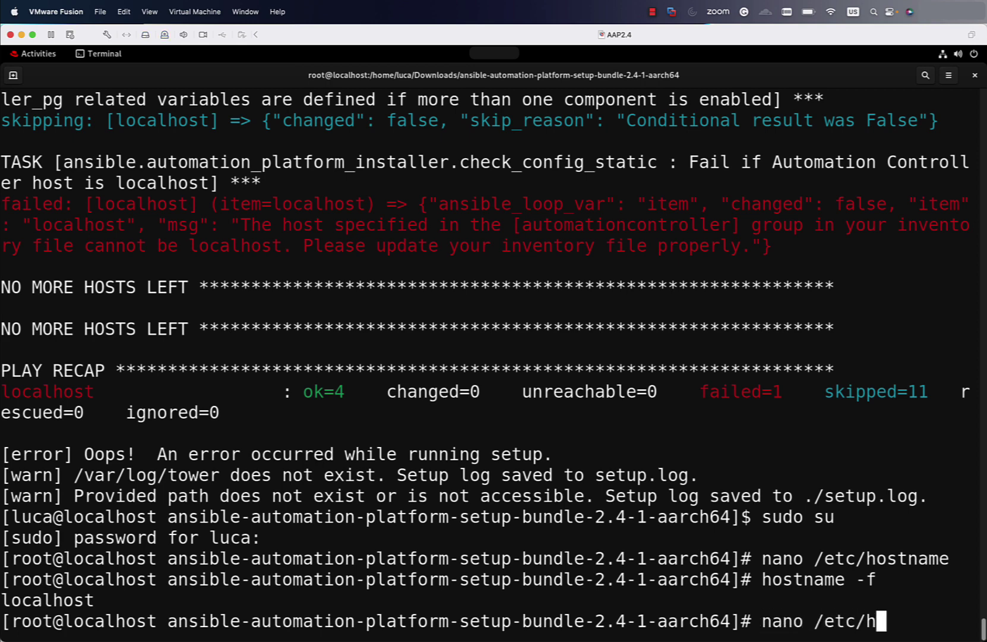
text(osts)
key(Return)
key(Down)
key(Down)
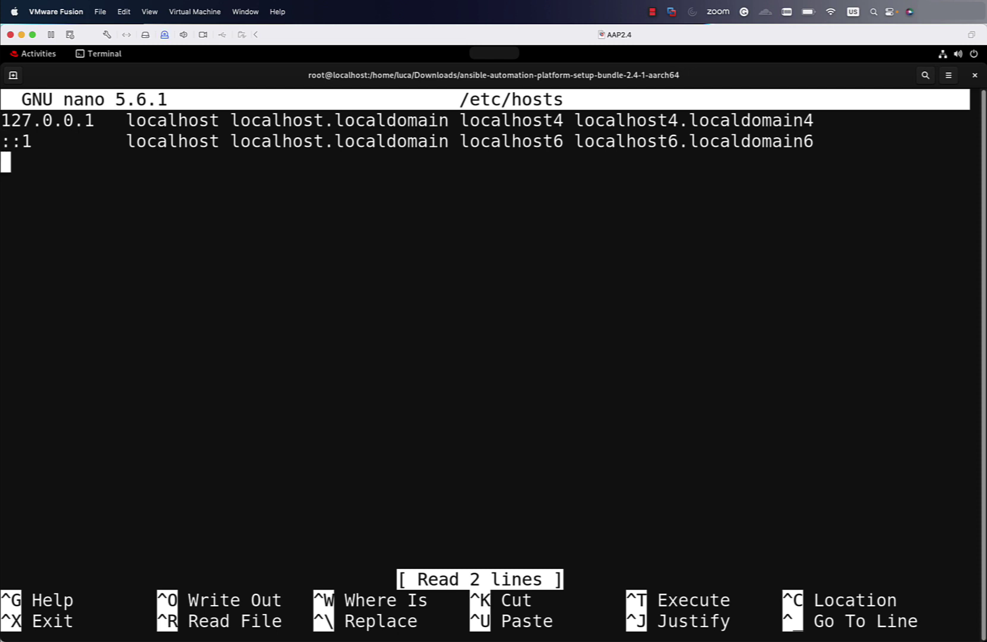
text(127.0.0.)
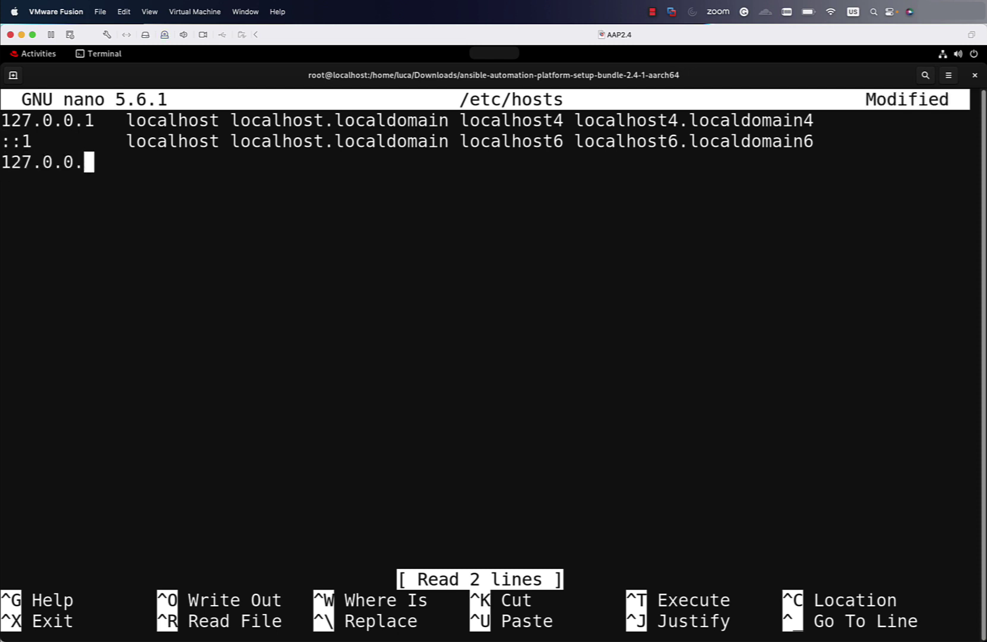
text(1  app)
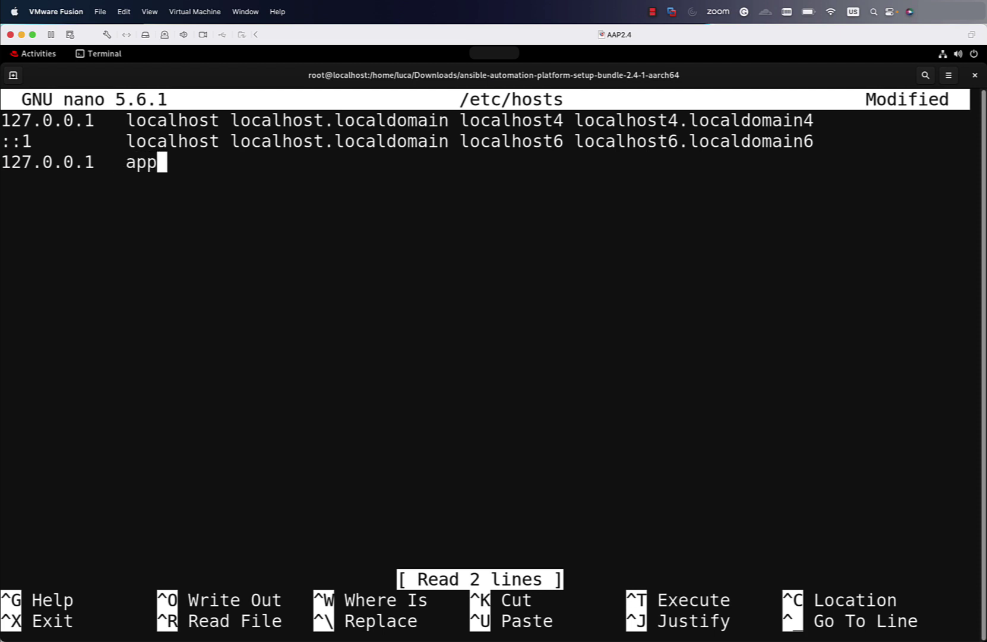
key(BackSpace)
key(BackSpace)
text(ap.exa)
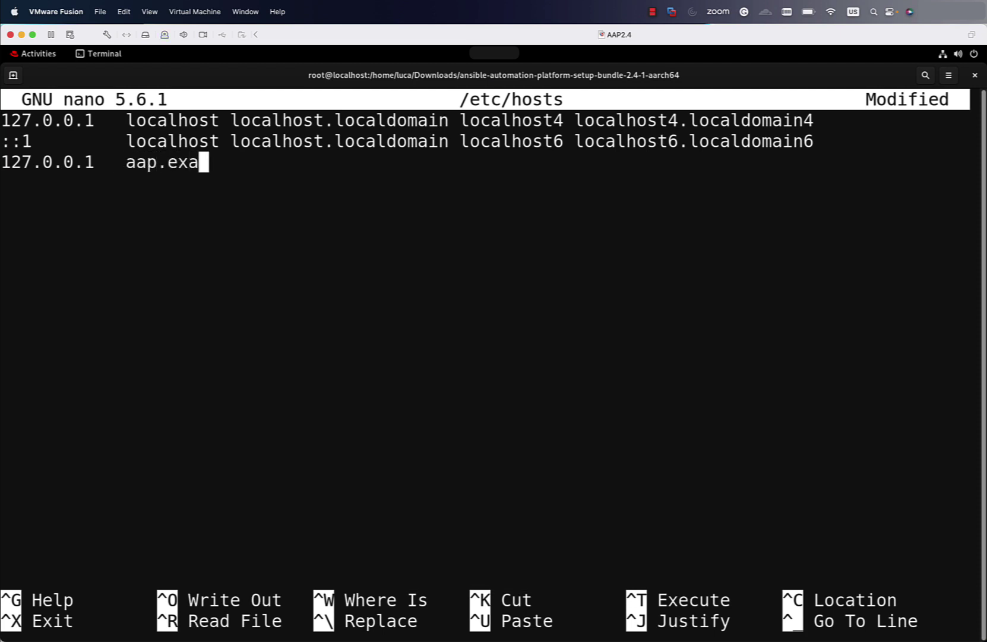
text(mple.com aap)
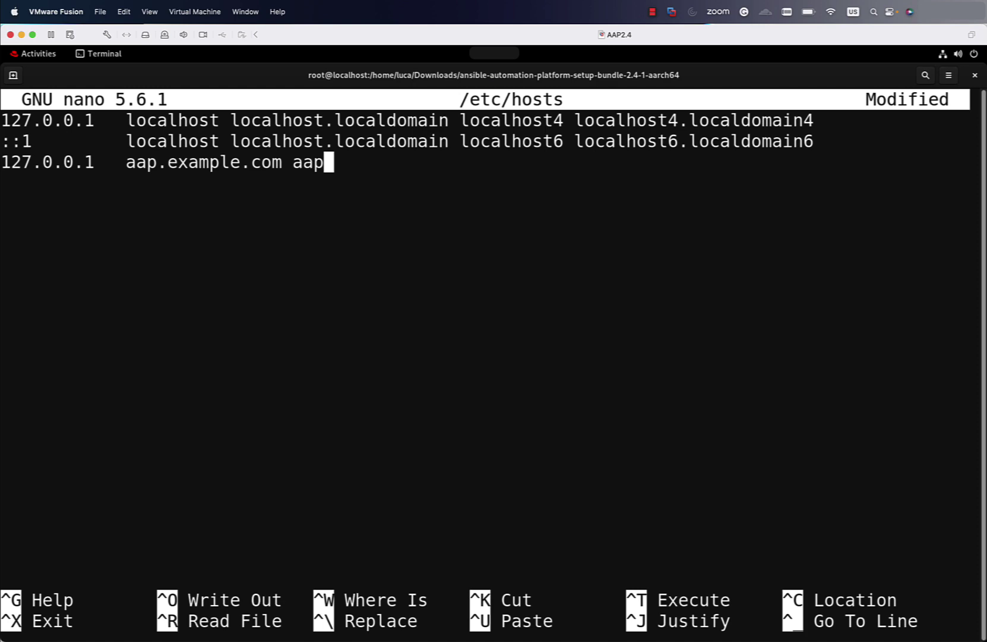
key(ctrl+o)
key(Return)
key(ctrl+x)
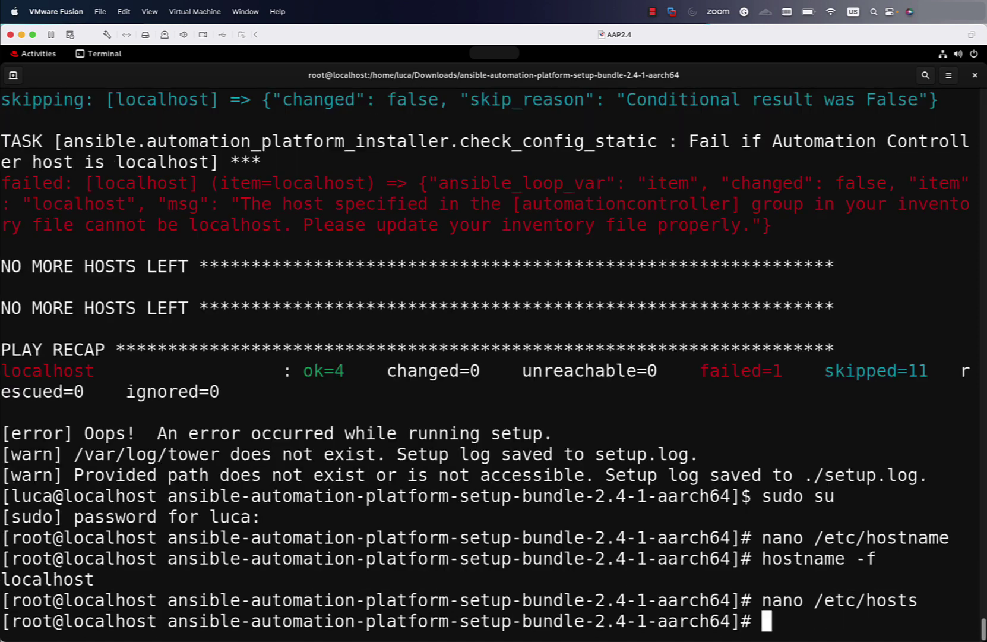
key(Up)
key(Up)
Recheck hostname -f and view /etc/hostname in nano without changing it.
key(Return)
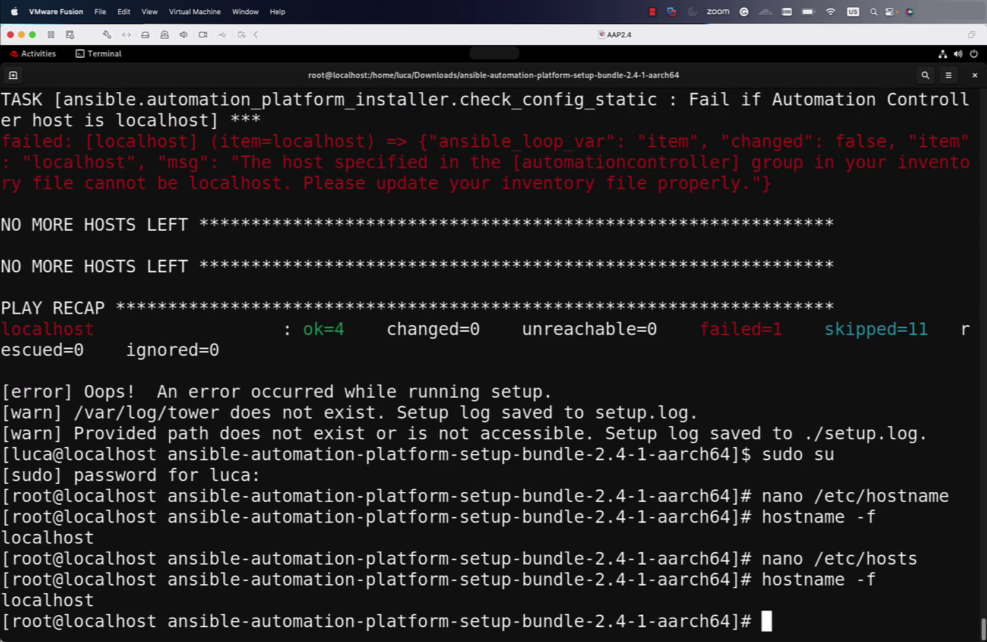
key(Up)
key(Up)
key(Up)
key(Up)
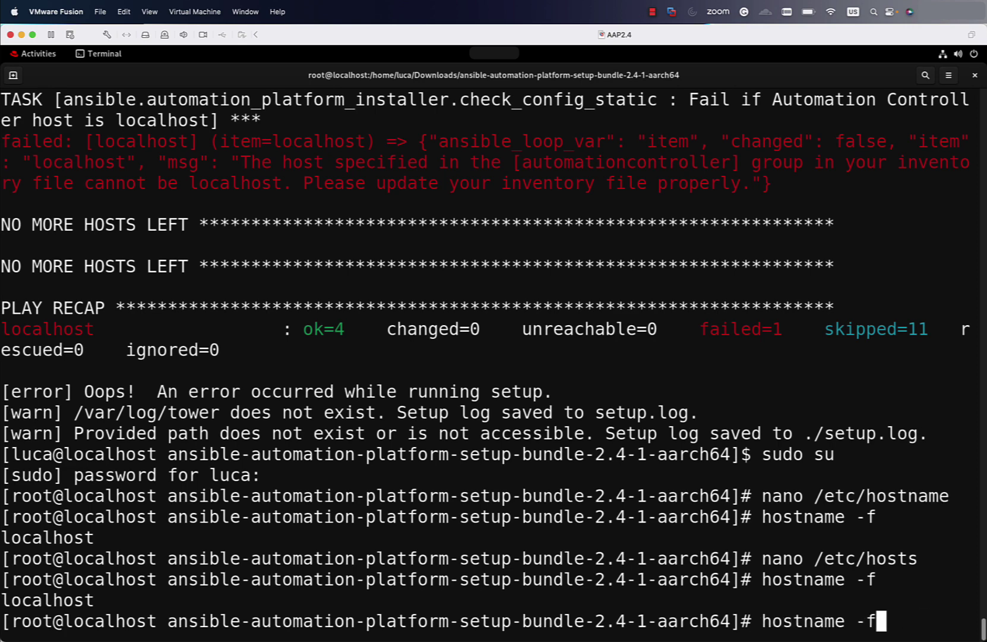
key(Return)
key(Down)
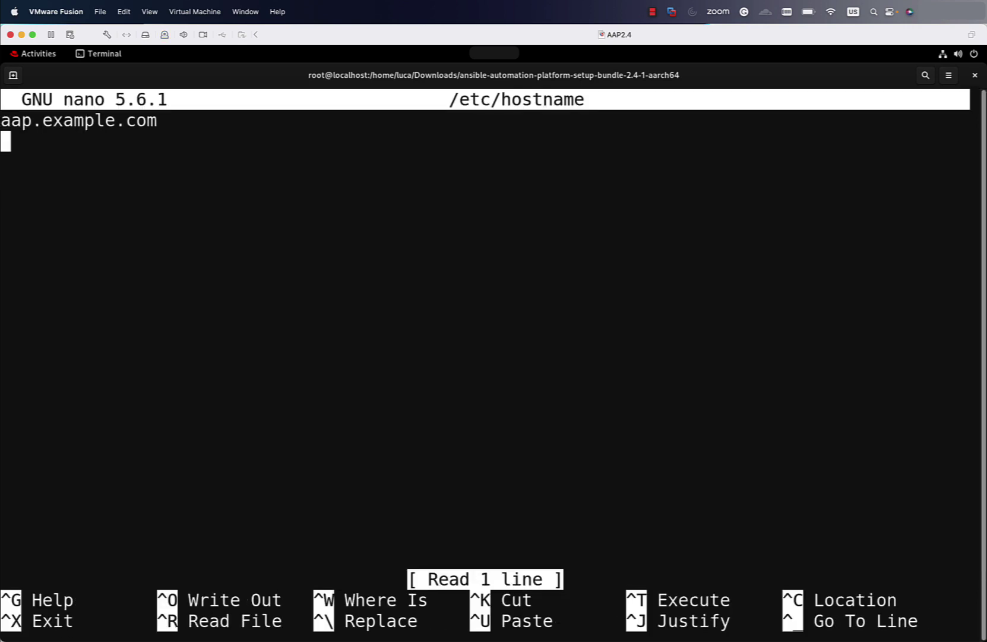
key(ctrl+x)
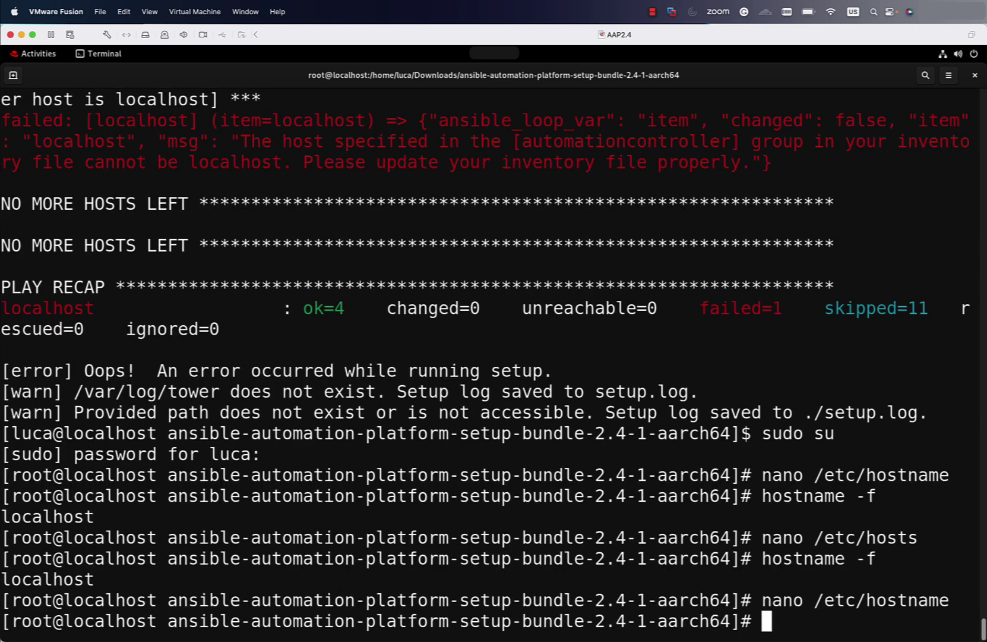
Set the running hostname with hostname aap.example.com.
text(hos)
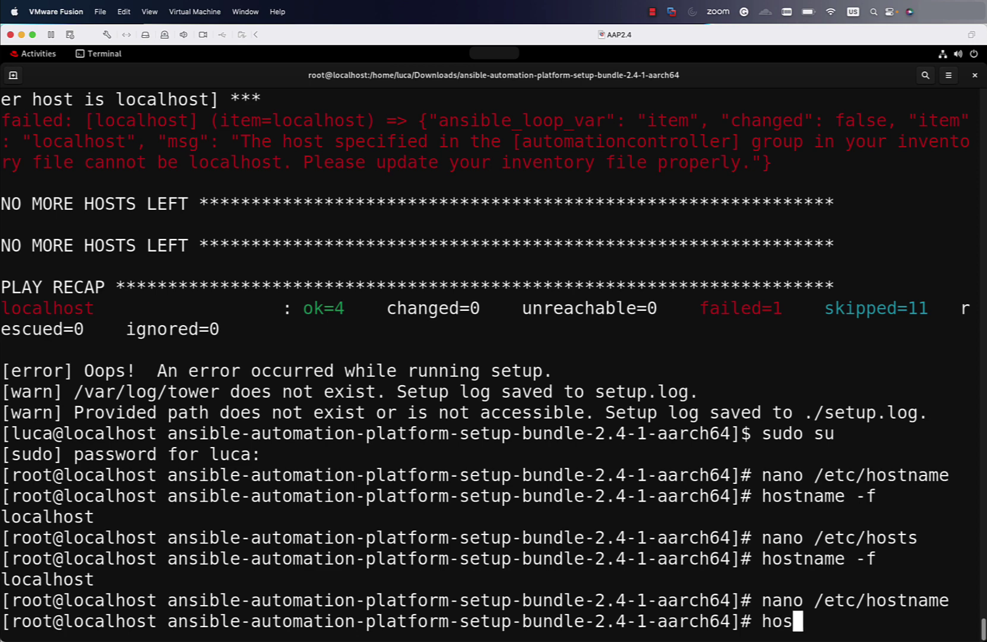
text(tname )
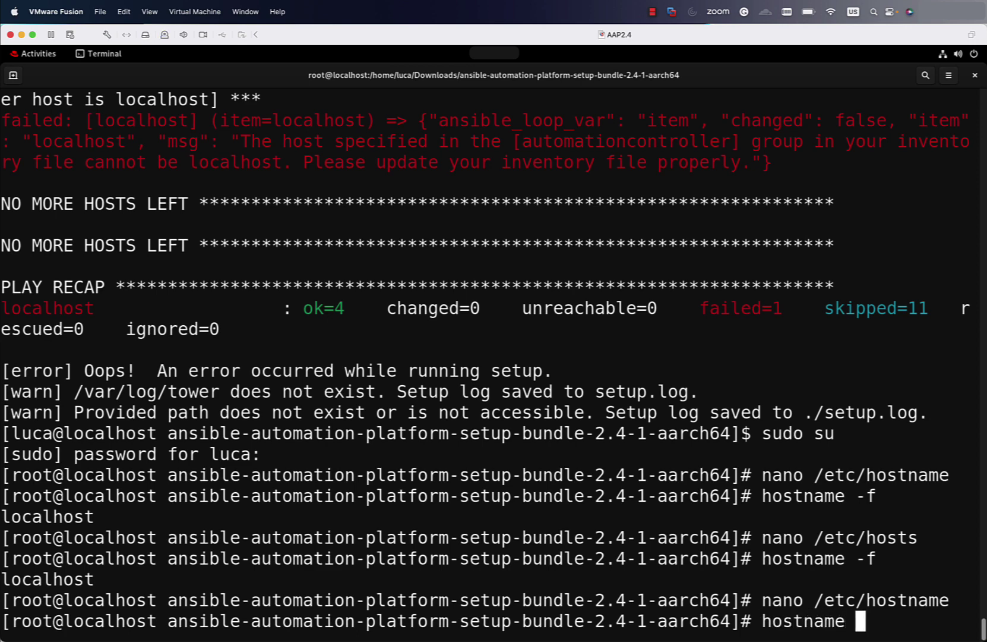
text(aap.exa)
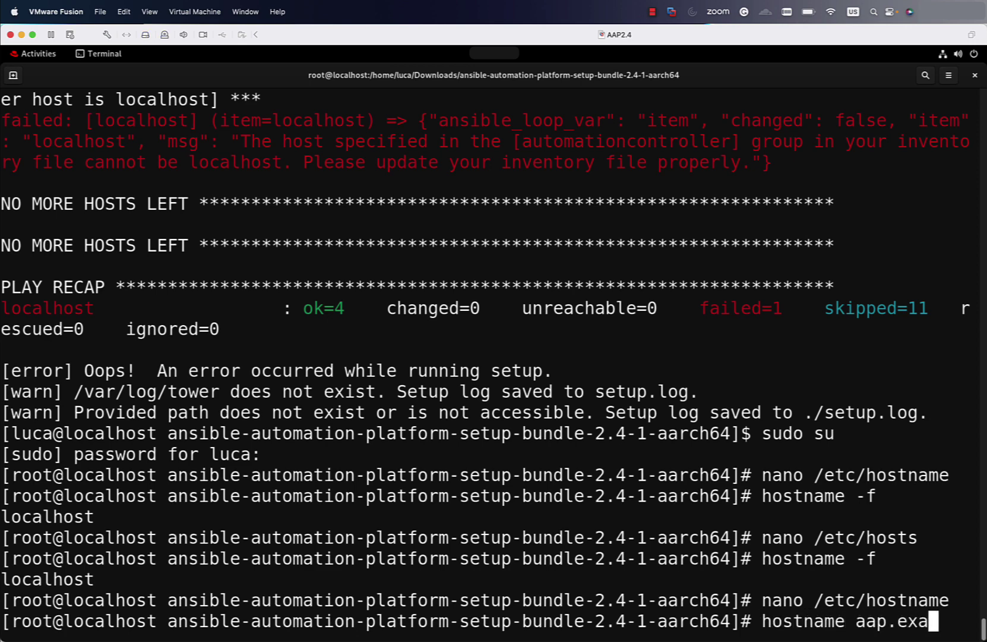
text(mlle.com)
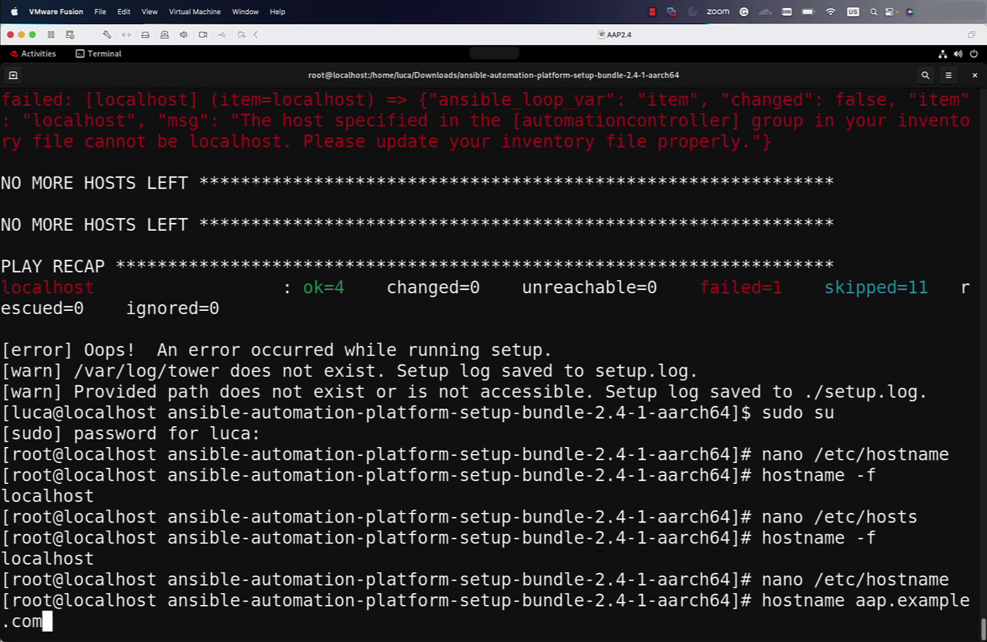
key(Return)
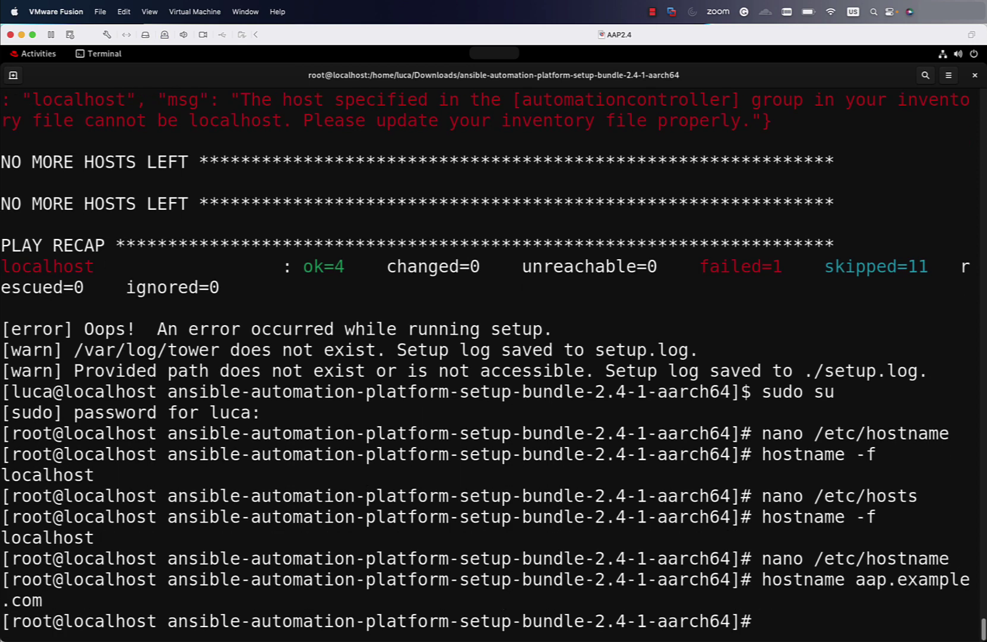
text(./s)
key(Tab)
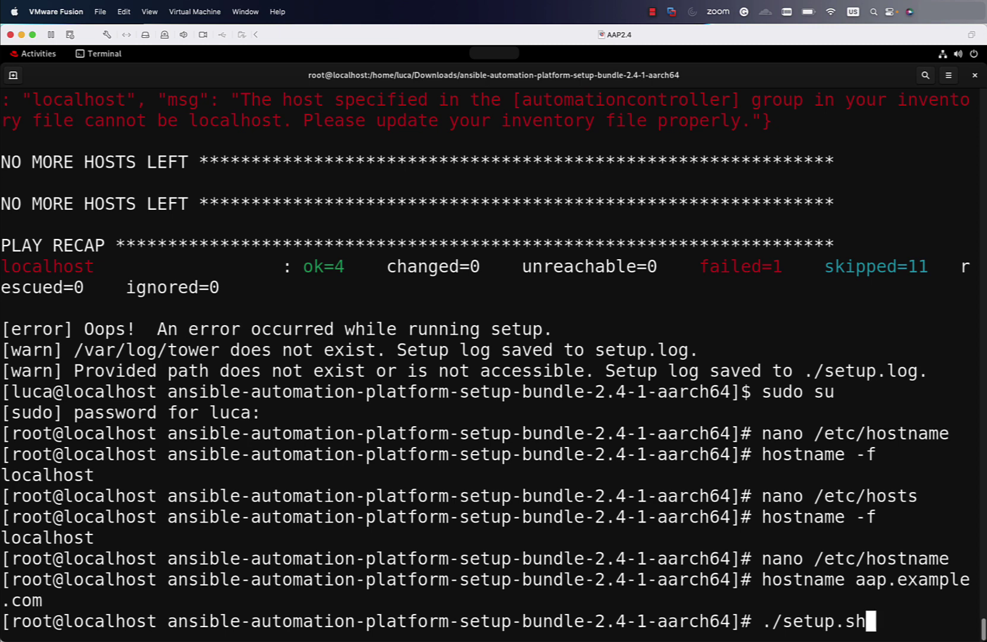
key(BackSpace)
key(BackSpace)
key(BackSpace)
key(BackSpace)
key(BackSpace)
key(BackSpace)
key(BackSpace)
key(BackSpace)
key(BackSpace)
key(BackSpace)
In the inventory file, replace localhost under [automationcontroller] with aap.example.com.
text(nano inventory)
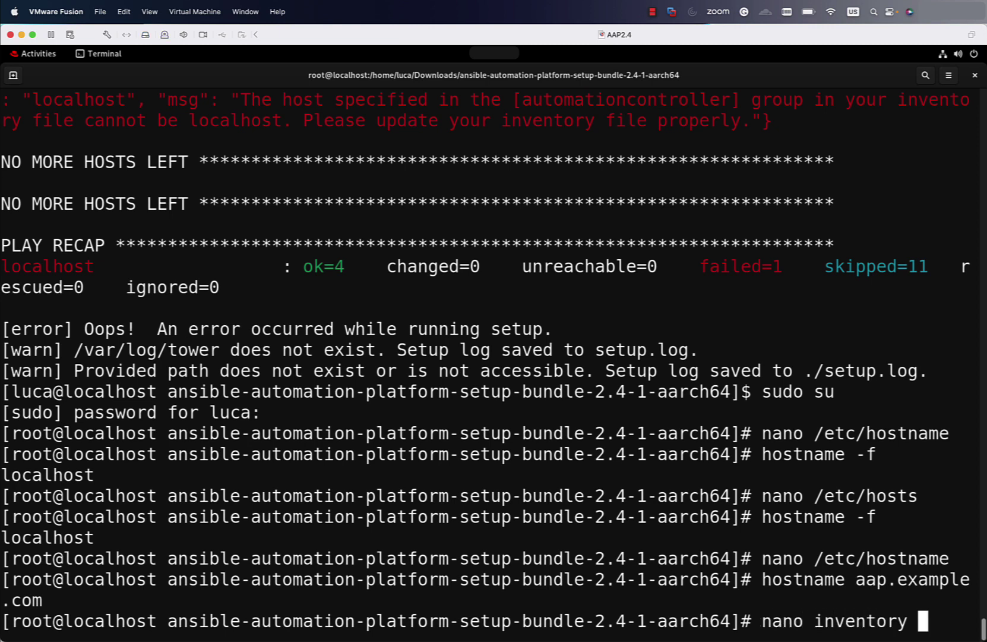
key(Return)
key(Down)
key(Down)
key(Down)
key(Down)
key(Down)
key(Down)
key(Down)
key(Down)
key(Down)
key(Down)
key(Down)
key(Right)
key(Right)
key(Right)
key(Right)
key(Right)
key(Right)
key(Right)
key(Right)
key(Right)
key(BackSpace)
key(BackSpace)
key(BackSpace)
key(BackSpace)
key(BackSpace)
key(BackSpace)
key(BackSpace)
key(BackSpace)
key(BackSpace)
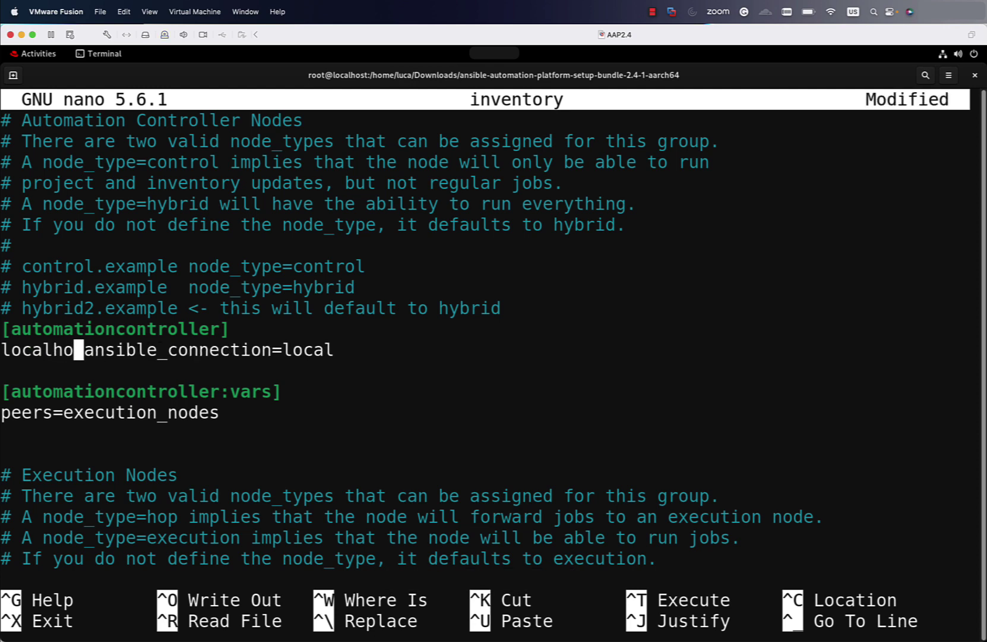
text(aap.exa)
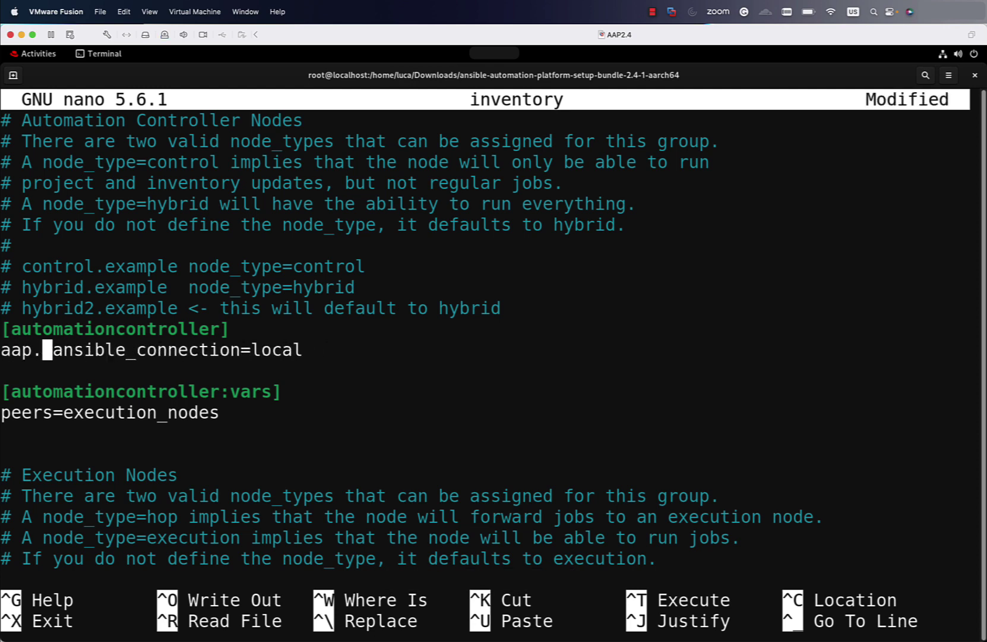
text(mple.com)
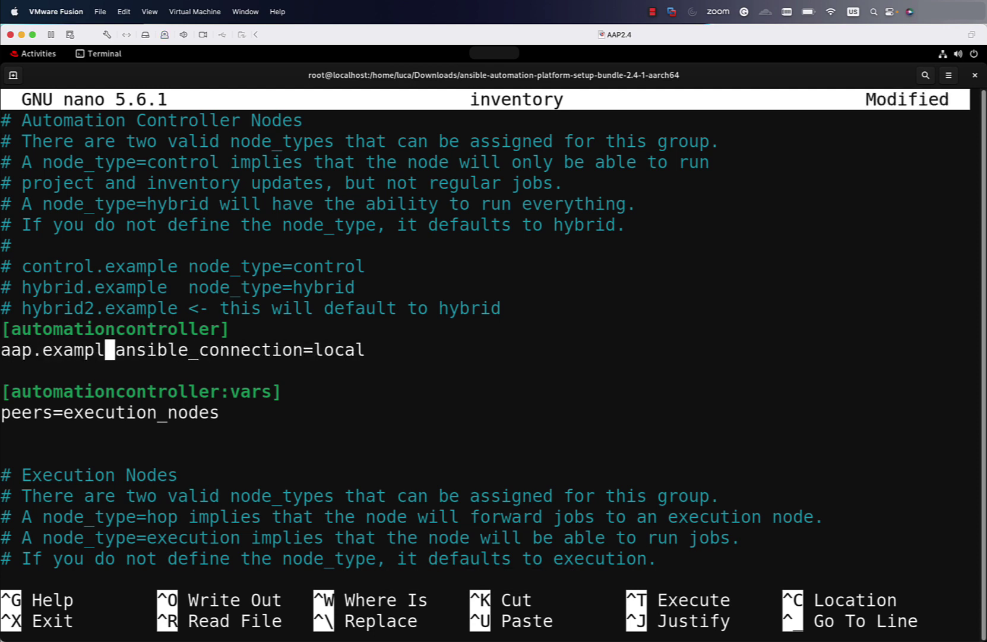
Save the inventory, leave nano, and recall the 'dnf update ansible-core' command.
key(ctrl+o)
key(Return)
key(ctrl+x)
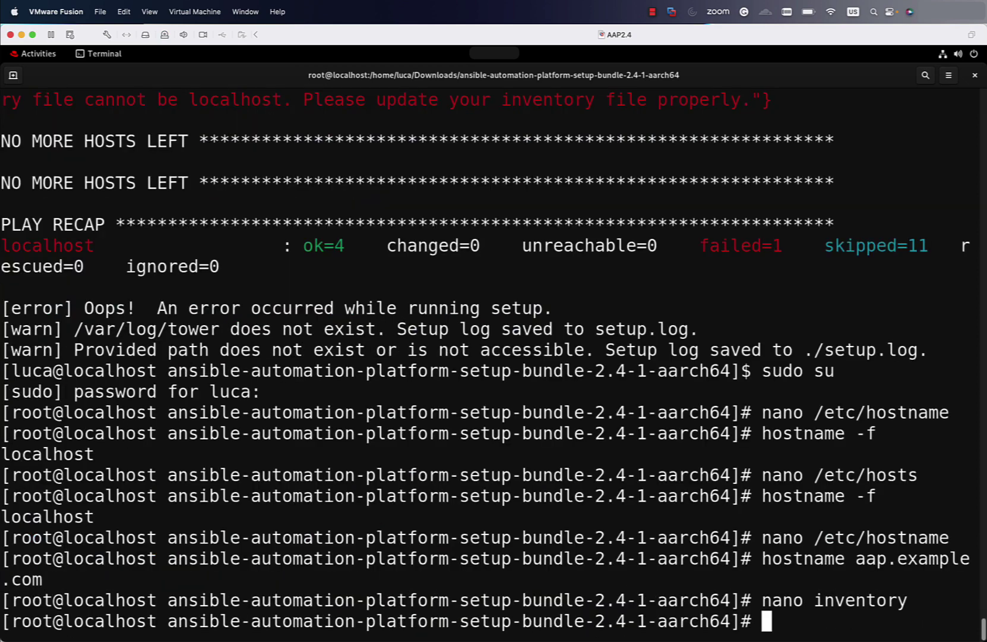
key(Up)
key(Up)
key(Up)
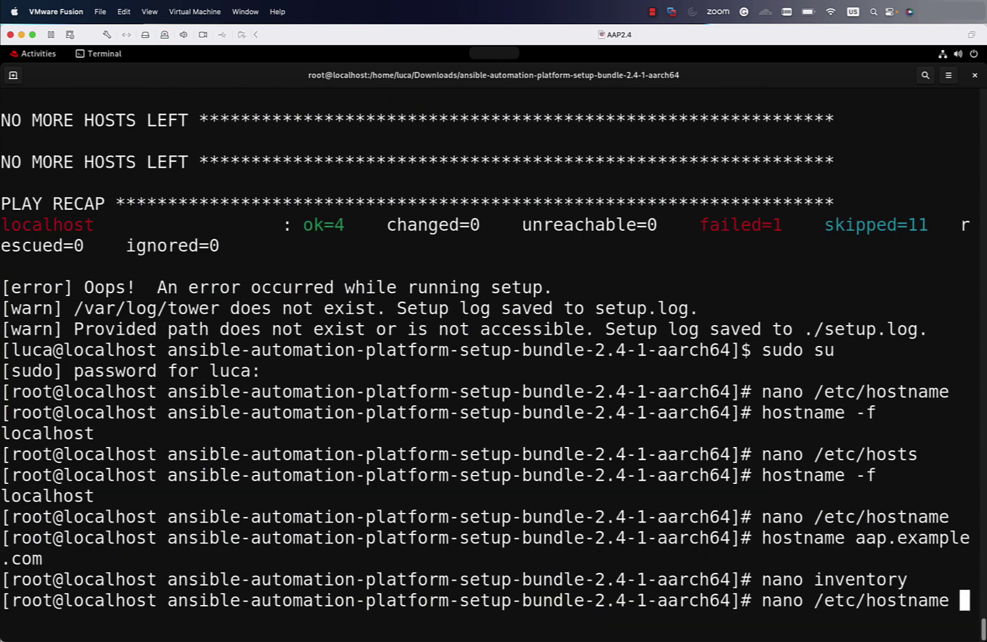
key(Up)
key(Up)
key(Up)
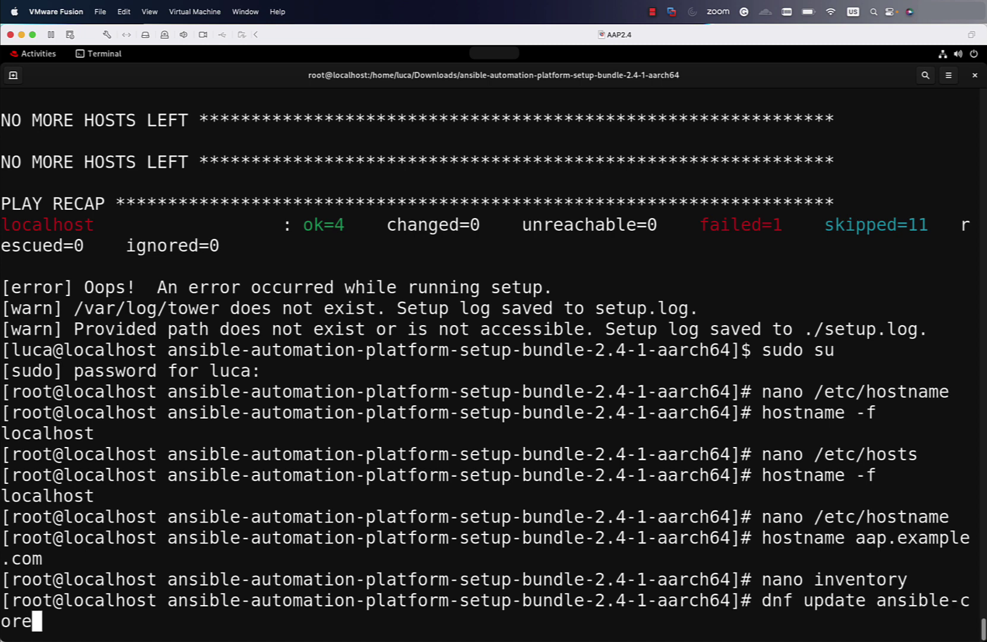
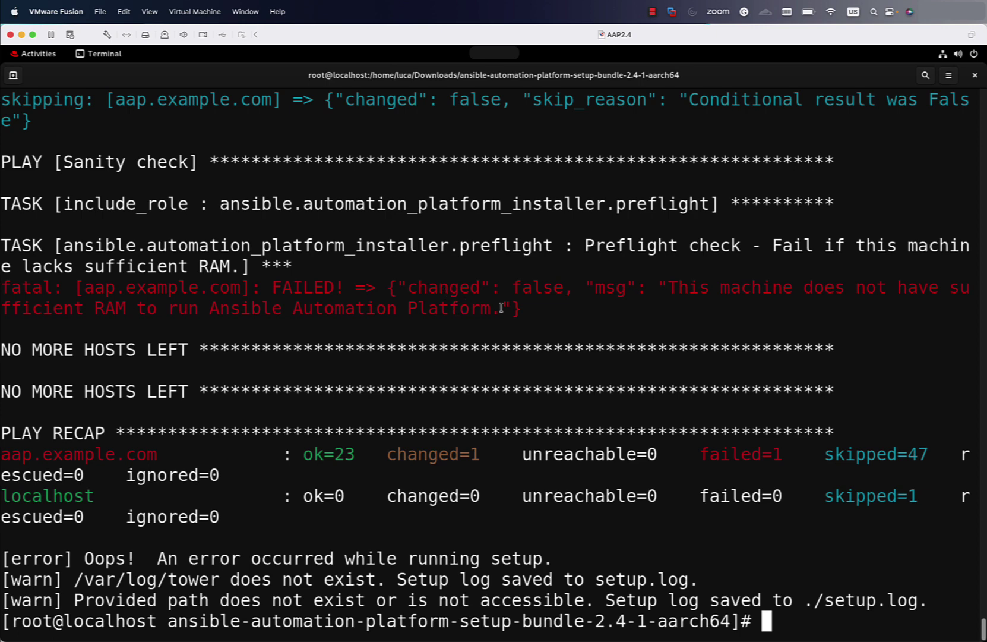
Start a recursive grep -r command at the shell prompt.
mouse_move(502, 308)
mouse_down()
mouse_move(674, 288)
mouse_move(502, 309)
mouse_up()
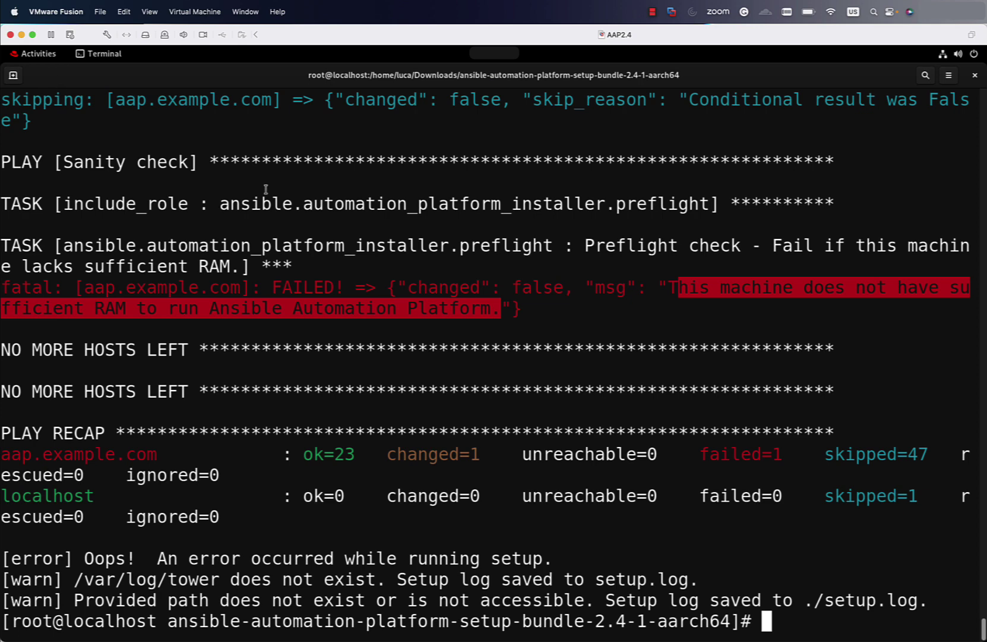
click(504, 271)
text(nano)
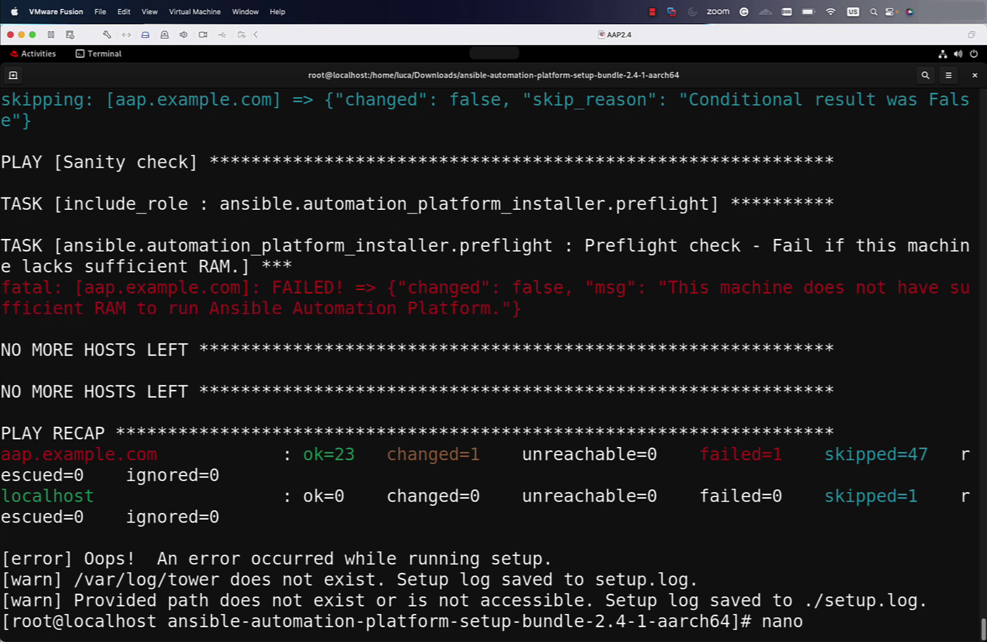
key(BackSpace)
key(BackSpace)
key(BackSpace)
key(BackSpace)
key(BackSpace)
text(grep -r)
right_click(420, 262)
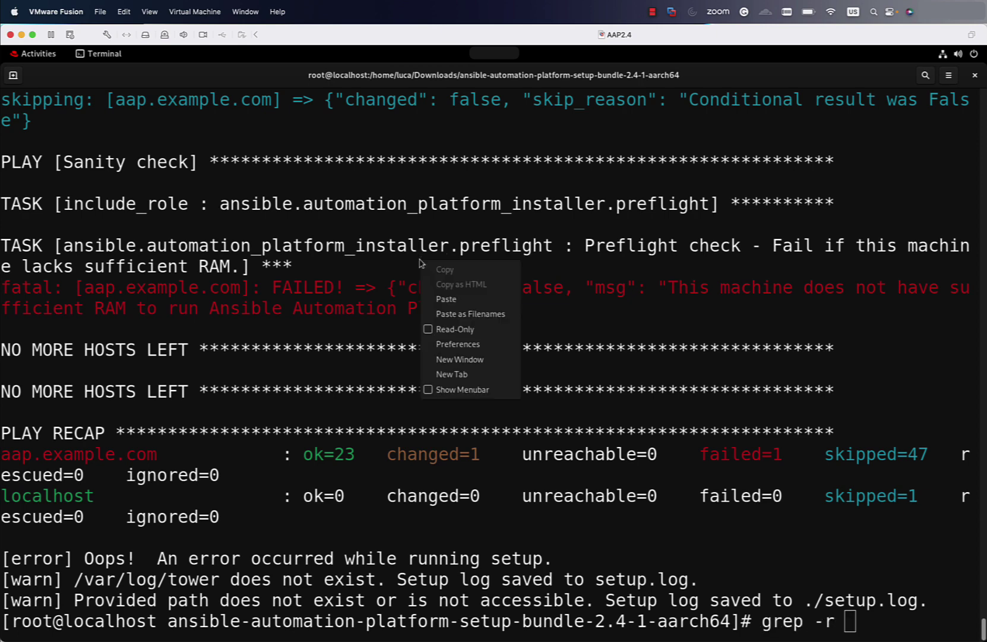
click(452, 297)
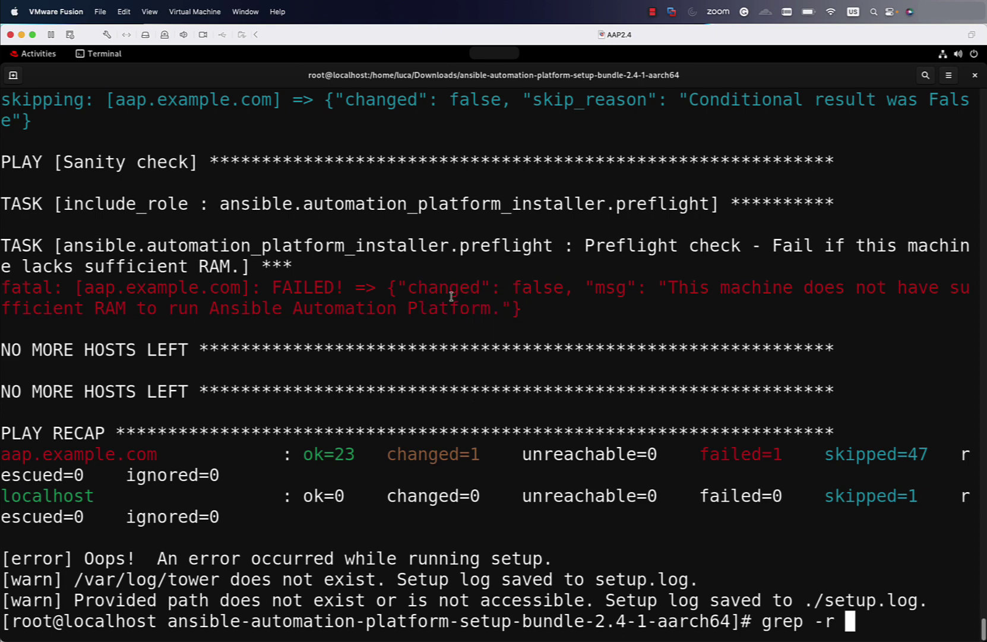
Copy the quoted insufficient-RAM error message after grep -r and search the current directory.
drag(512, 307, 655, 281)
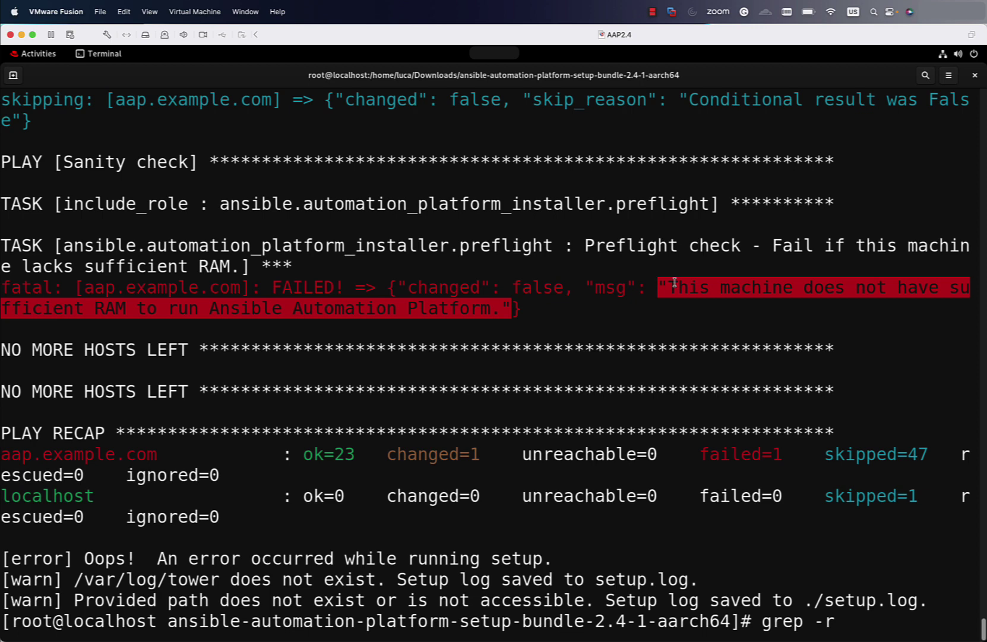
right_click(675, 282)
click(692, 291)
right_click(692, 291)
click(707, 324)
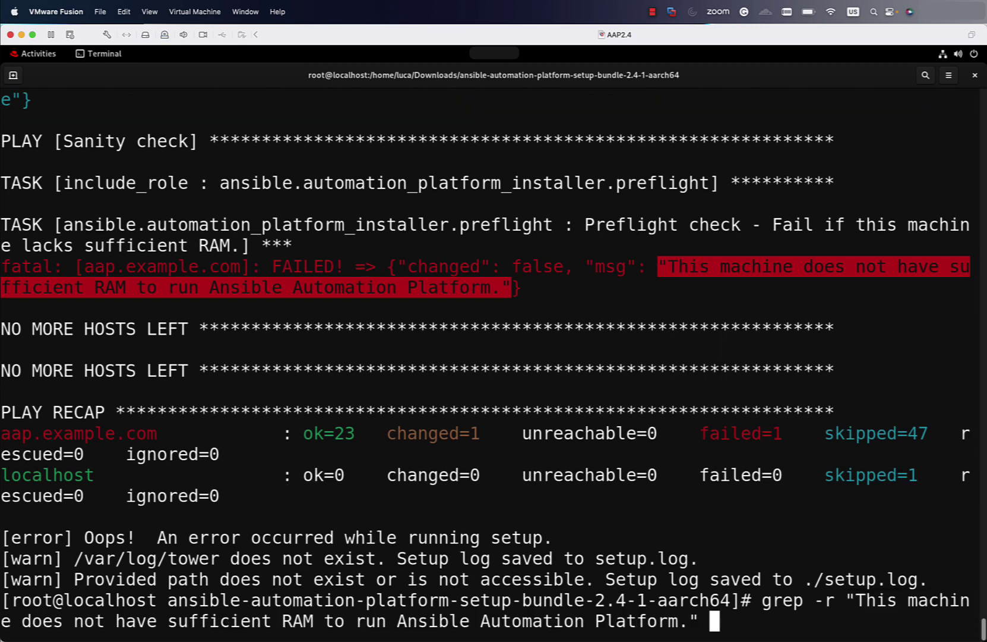
text(.)
key(Return)
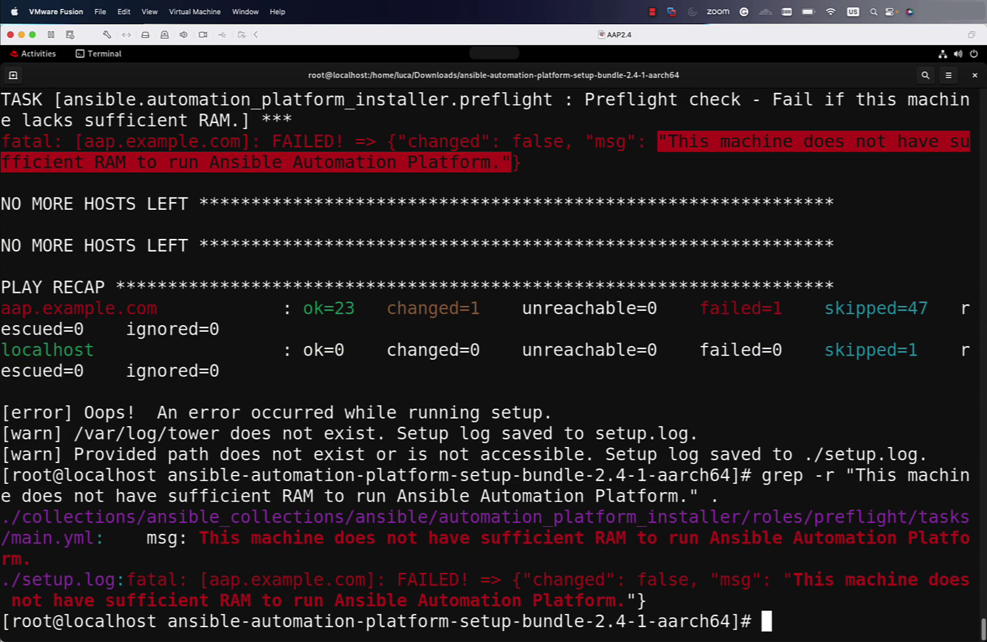
Open the installer collection's roles/preflight/defaults/main.yml in nano.
text(nano col)
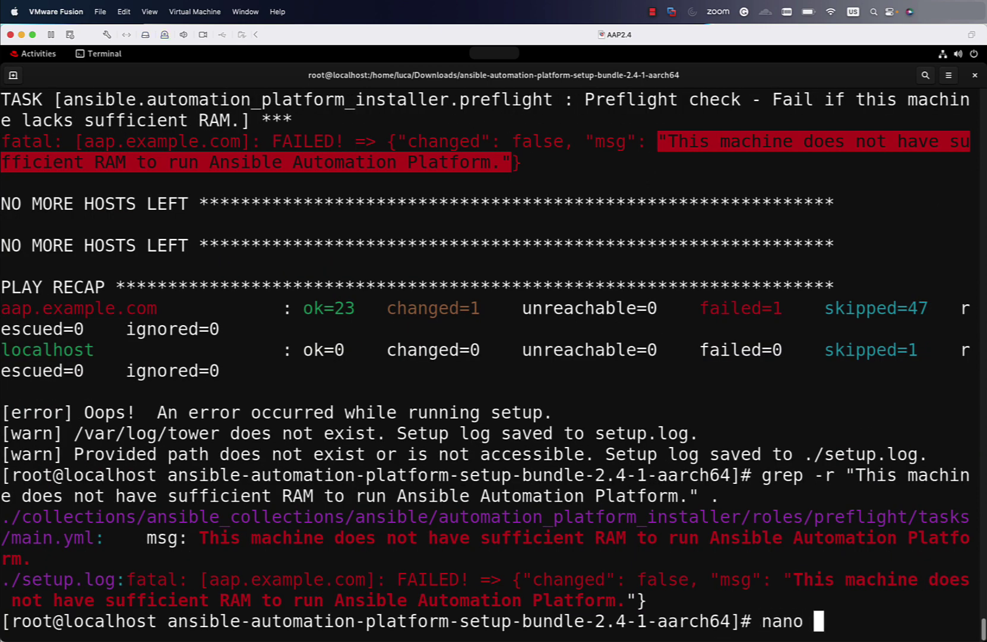
key(Tab)
key(Tab)
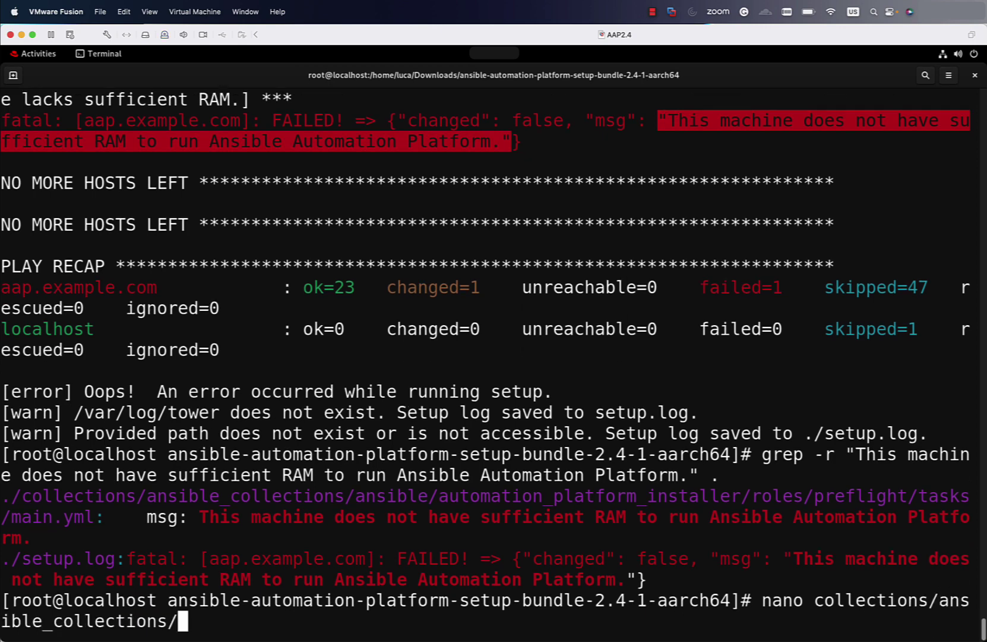
text(an)
key(Tab)
text(a)
key(Tab)
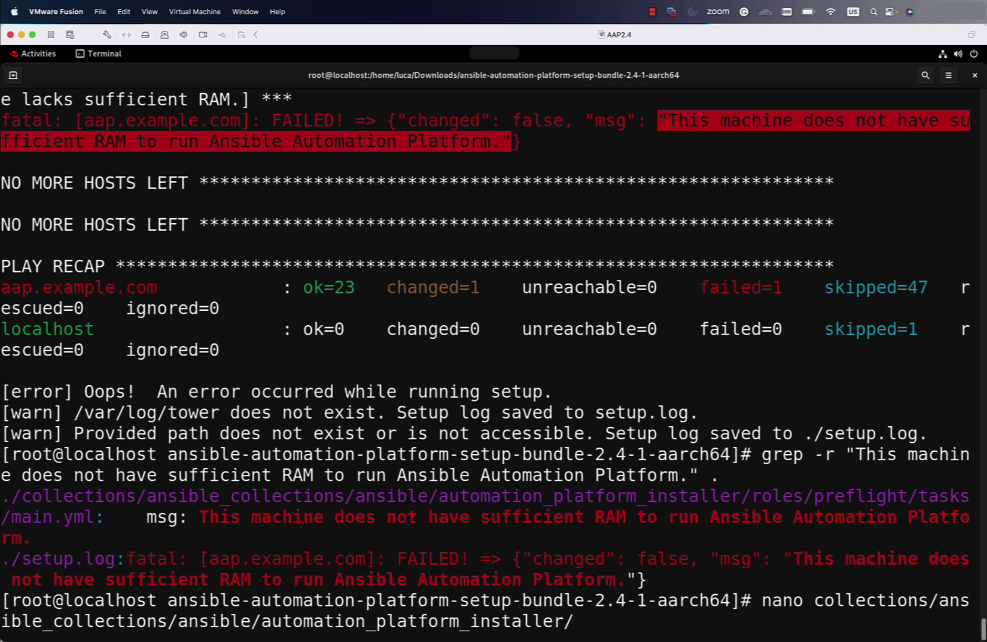
text(r)
key(Tab)
text(pr)
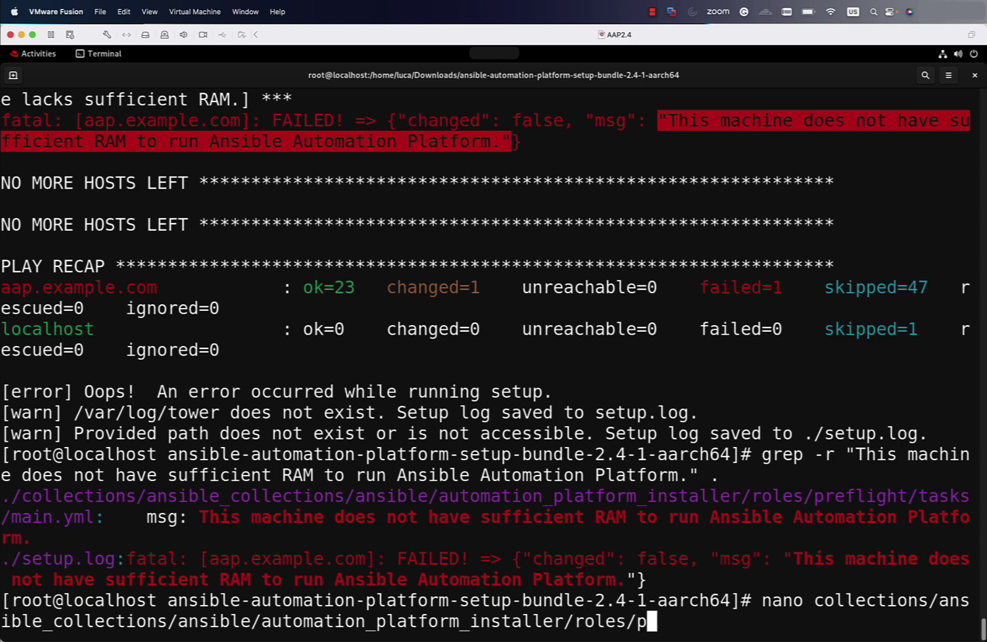
key(Tab)
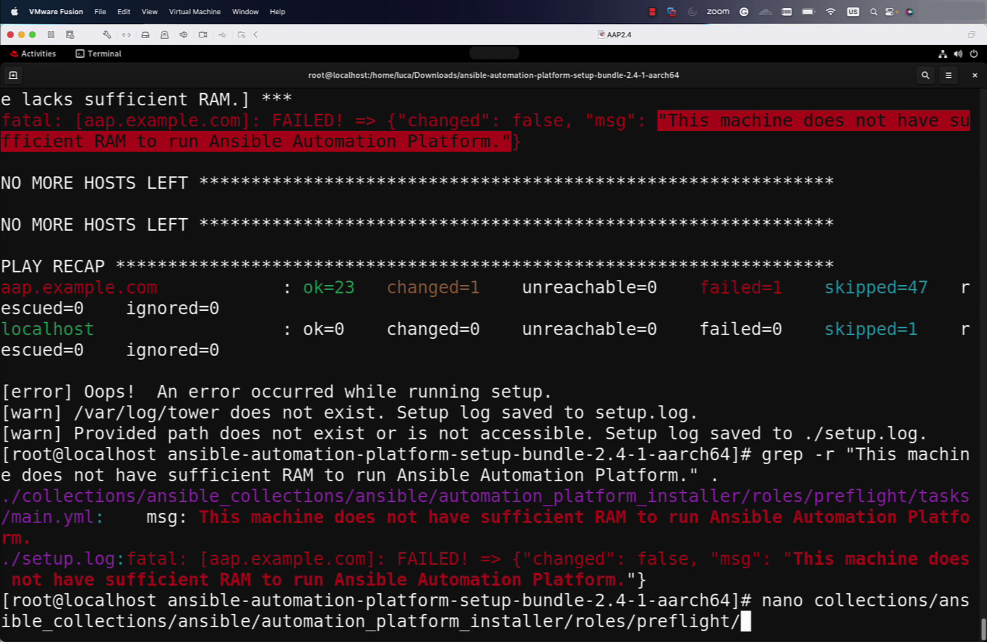
text(de)
key(Tab)
key(Tab)
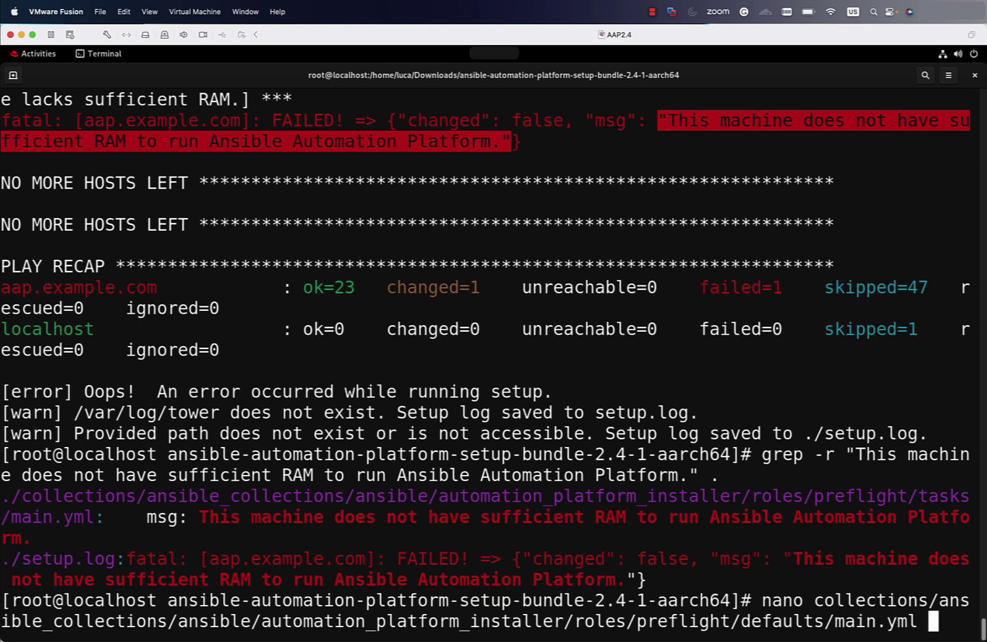
key(Return)
Change required_ram from 7400 to 400 and save the file.
key(Down)
key(Down)
key(Down)
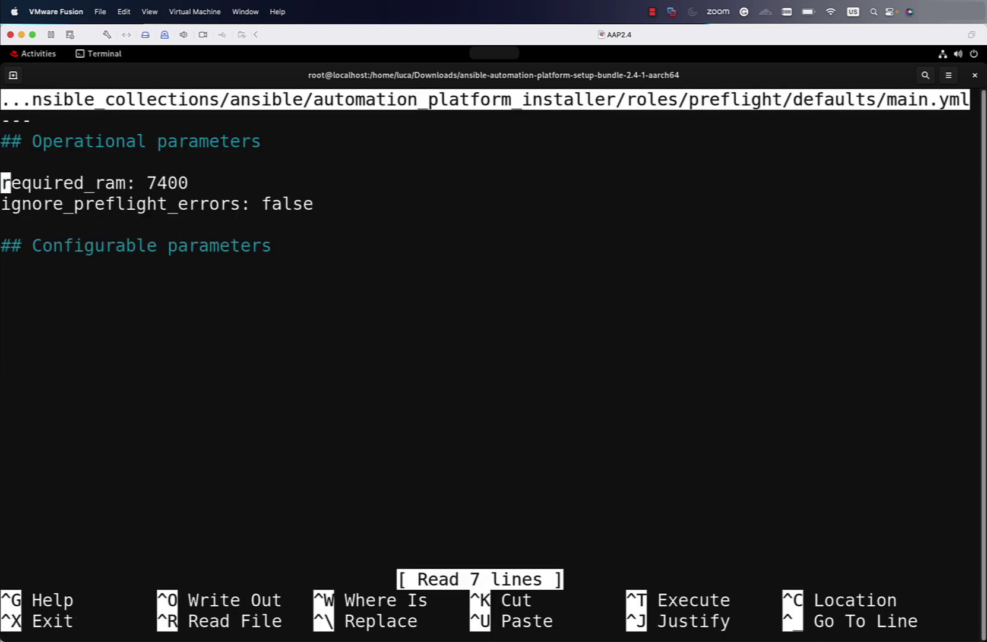
key(Down)
key(Up)
key(Right)
key(Right)
key(Right)
key(Right)
key(Right)
key(Right)
key(Right)
key(Right)
key(Right)
key(Right)
key(Right)
key(Right)
key(Right)
key(Right)
key(Right)
key(Right)
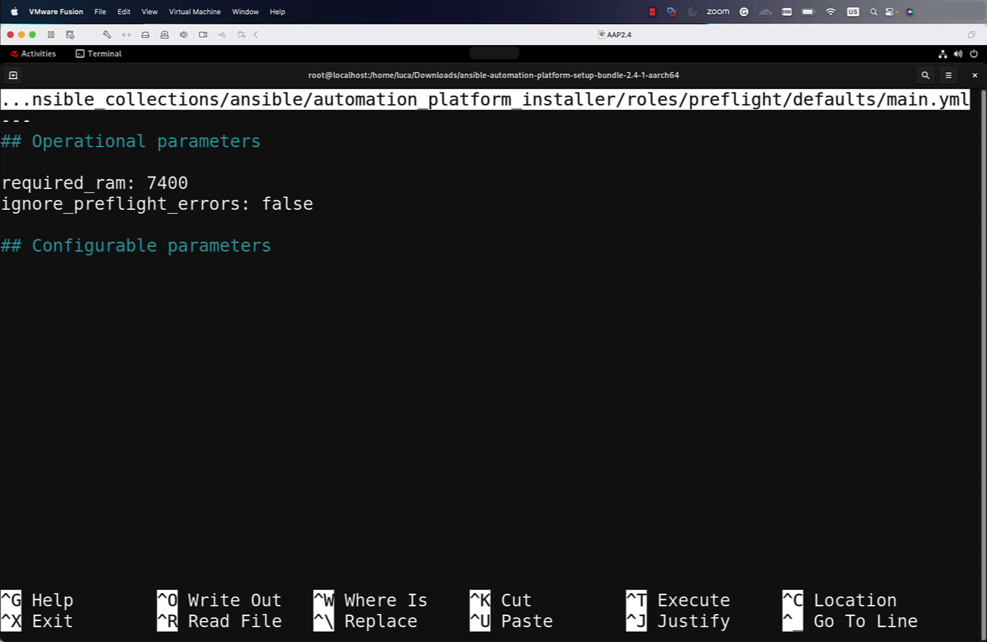
key(Right)
key(Left)
key(BackSpace)
key(Down)
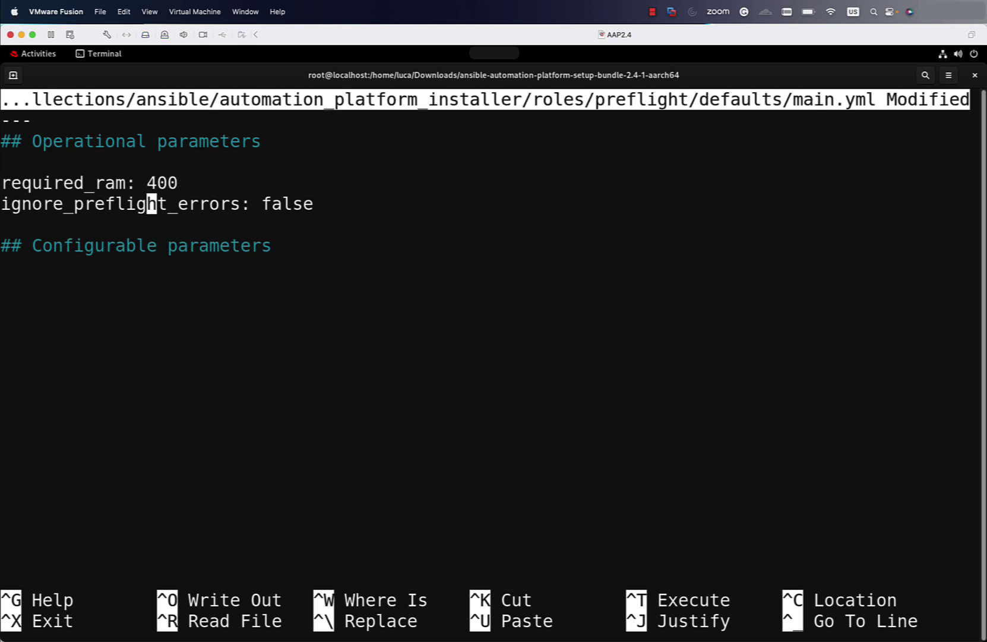
key(Right)
key(Right)
key(Right)
key(Right)
key(Right)
key(Right)
key(Right)
key(Right)
key(Right)
key(Right)
key(Right)
key(Right)
key(Right)
key(Right)
key(Right)
key(Right)
key(ctrl+o)
key(Return)
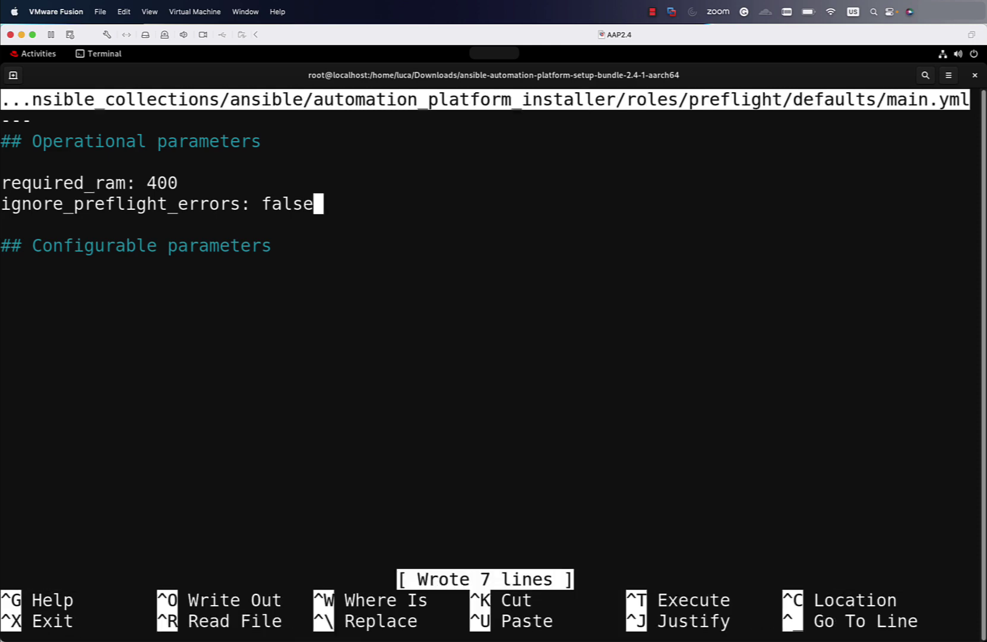
key(ctrl+x)
key(Up)
key(Up)
key(Up)
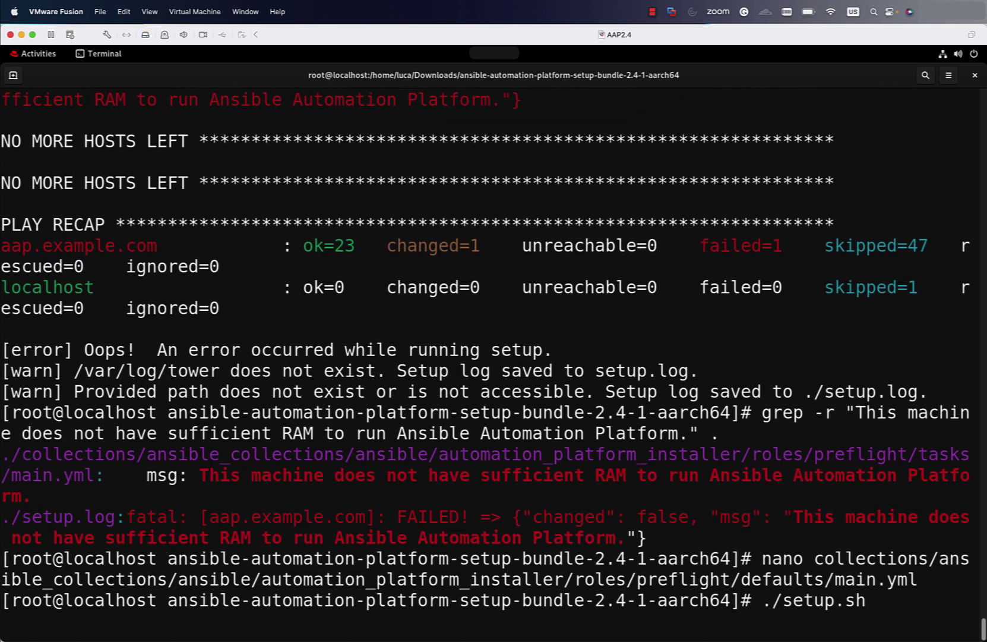
Rerun ./setup.sh until it finishes with zero failed tasks, then clear the screen.
key(Return)
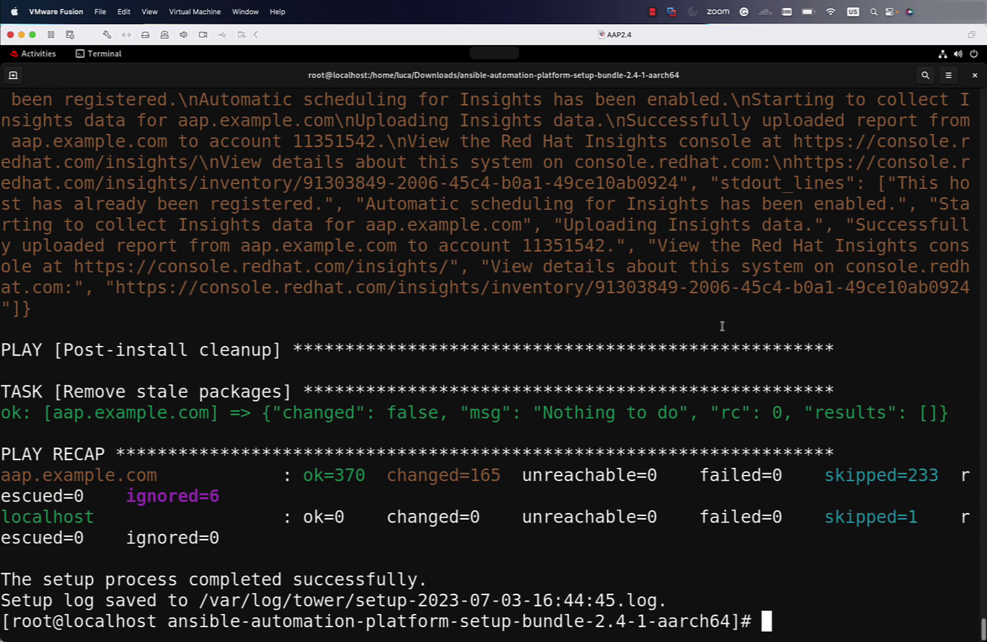
key(ctrl+l)
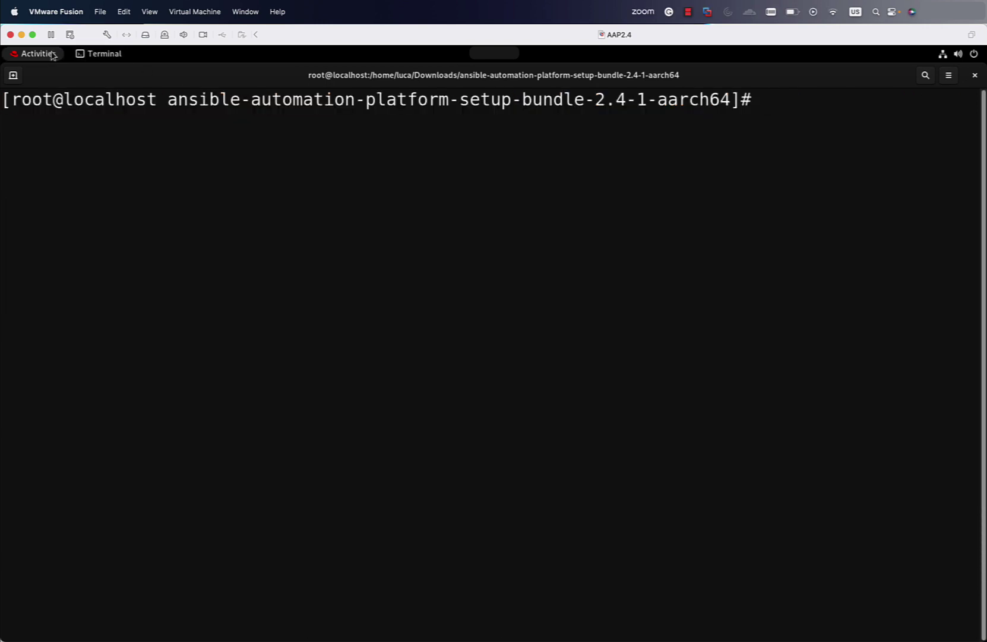
Open Firefox, go to localhost, and log in as admin with the account password.
click(38, 54)
click(383, 608)
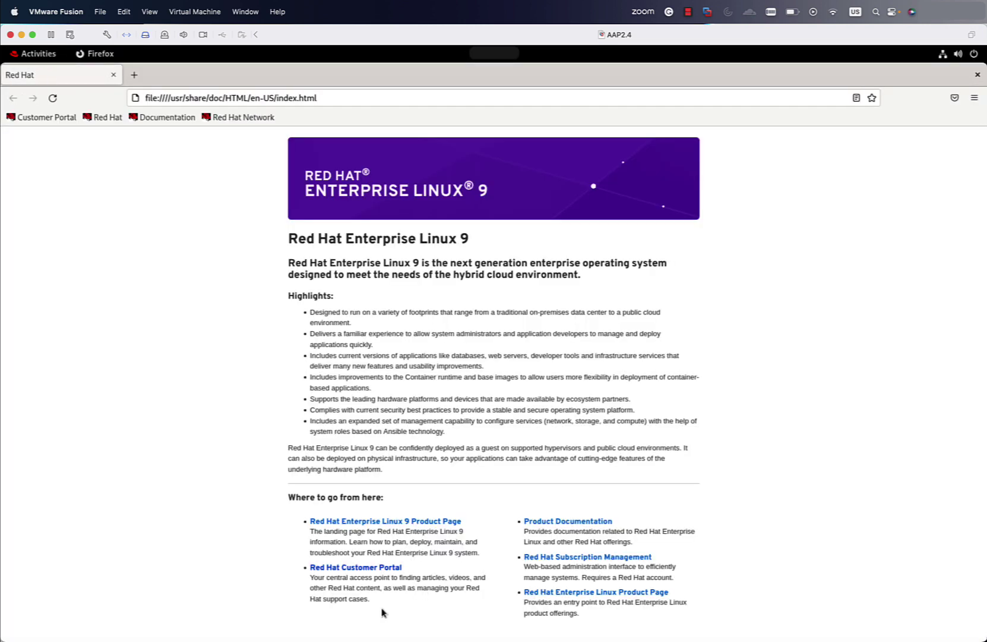
click(490, 96)
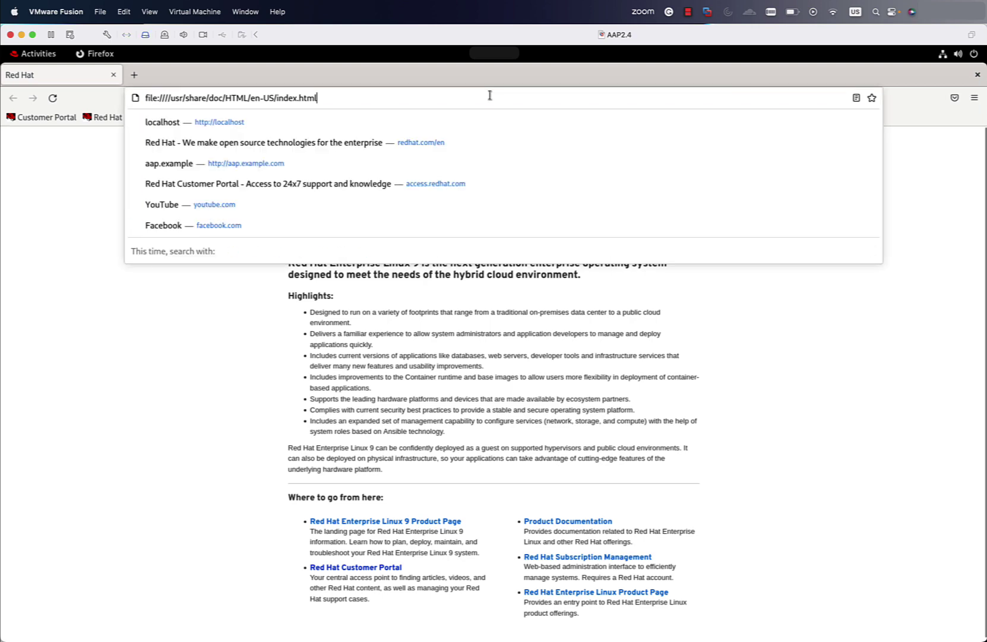
text(localhost/)
key(Return)
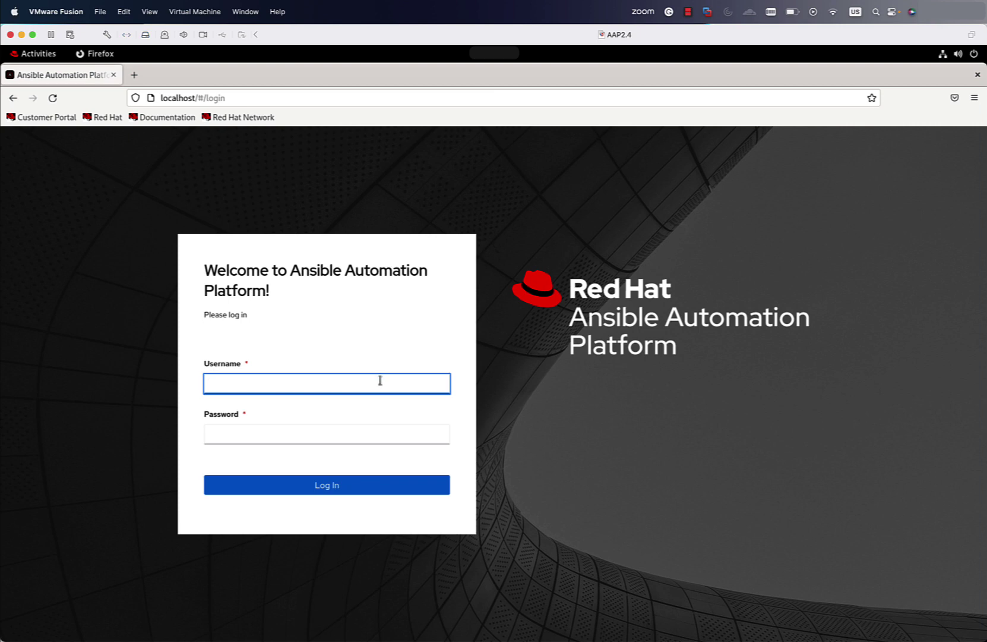
text(admin)
key(Tab)
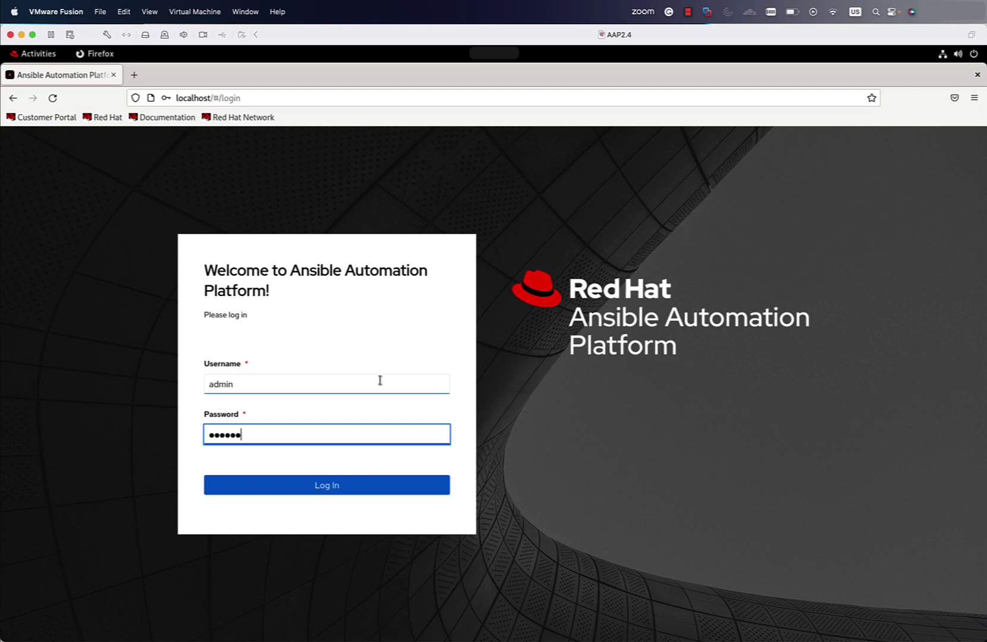
key(Return)
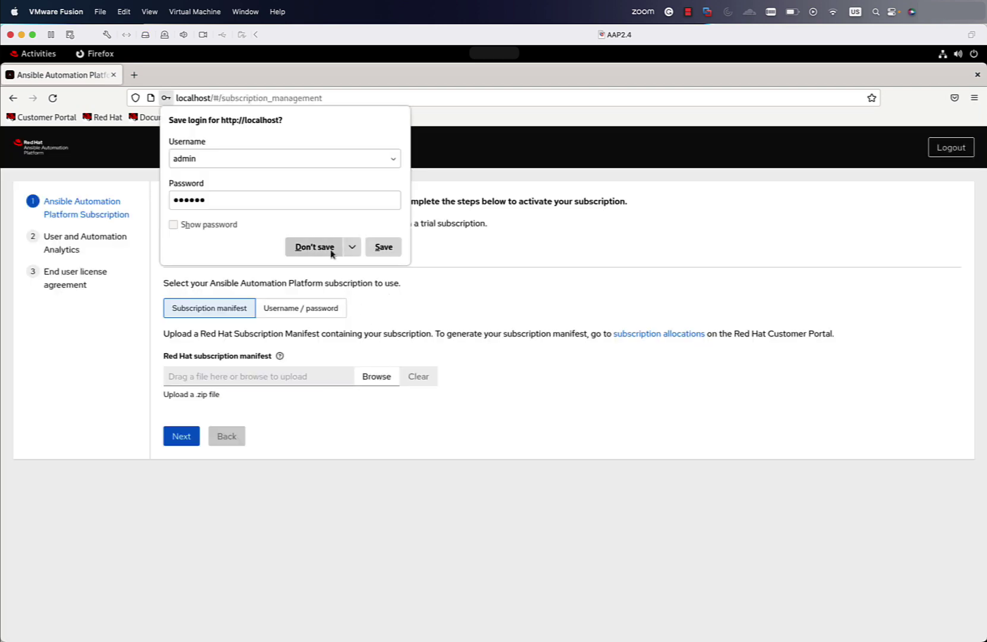
Decline saving the login and upload manifest.zip as the subscription manifest.
click(332, 249)
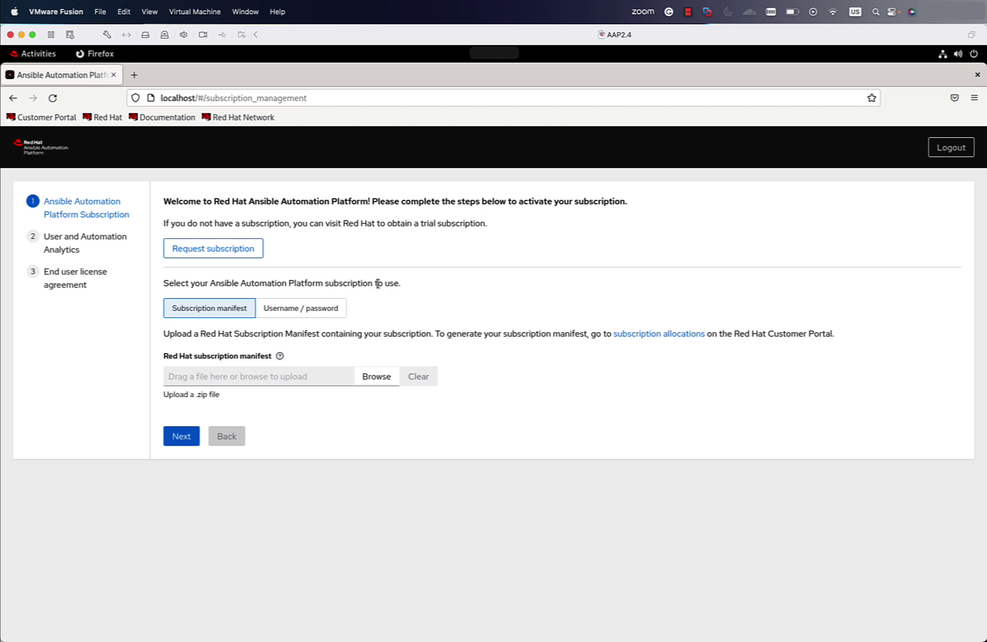
click(328, 312)
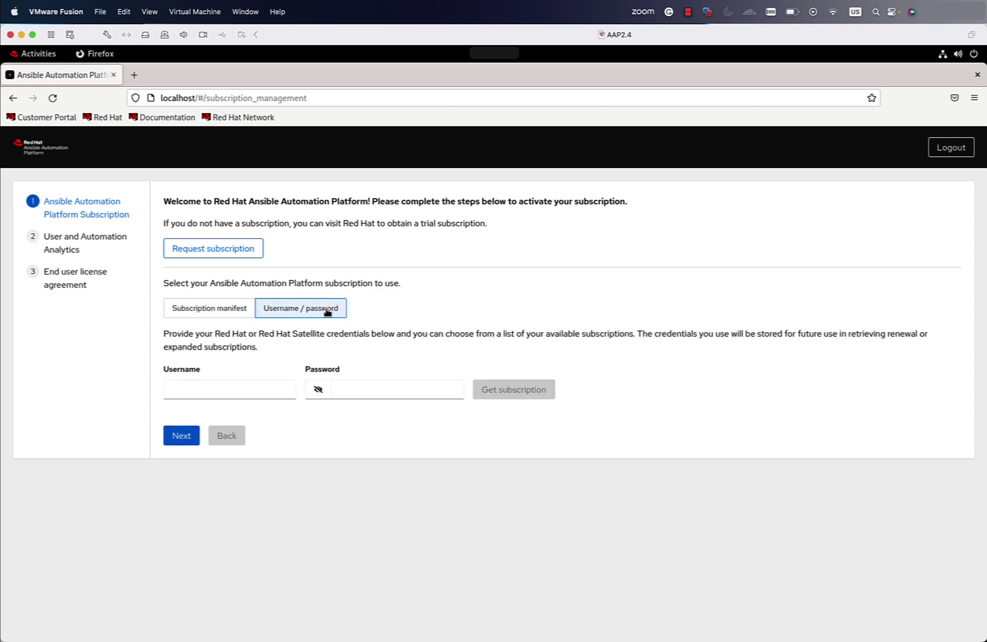
click(240, 309)
click(387, 378)
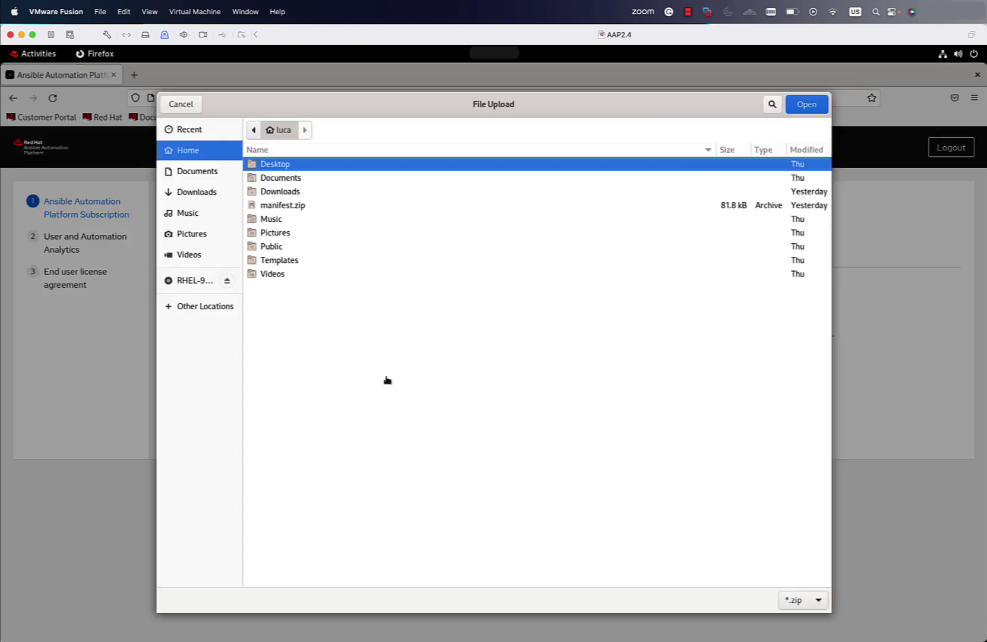
click(357, 208)
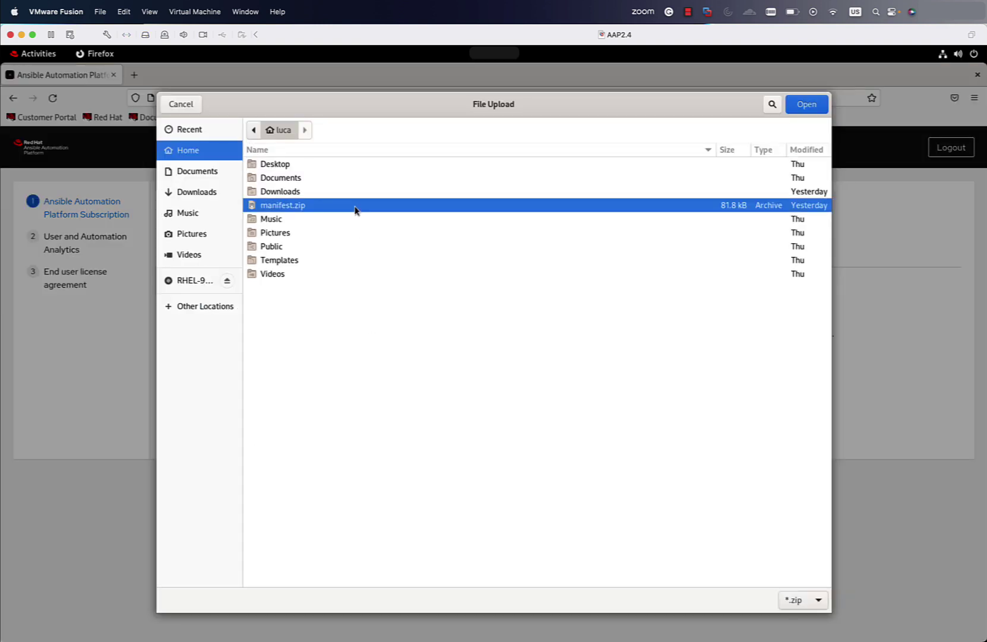
click(807, 104)
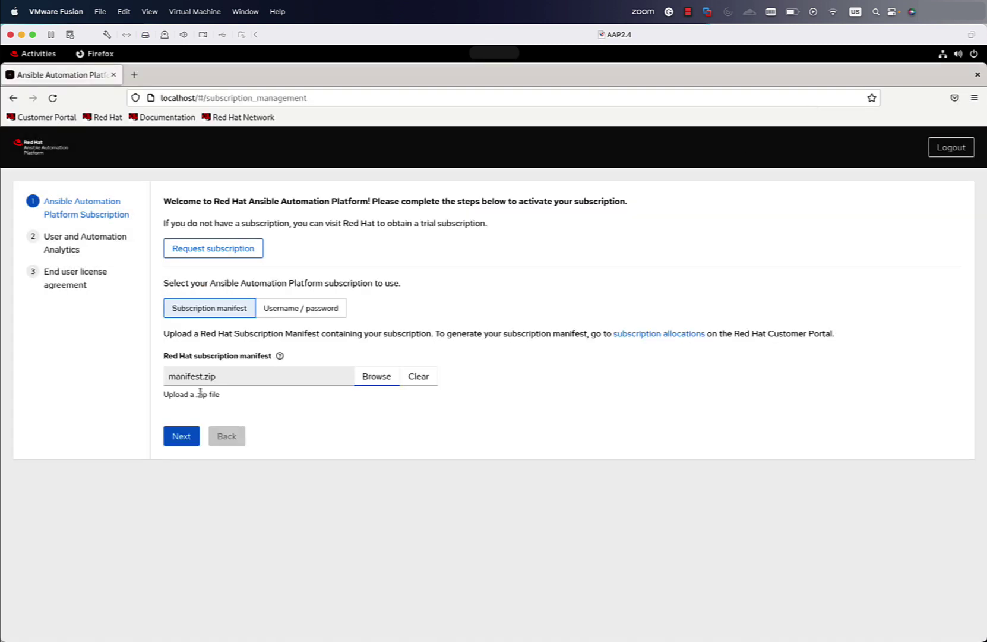
Turn off User analytics and Automation Analytics, then accept the licence agreement.
click(190, 439)
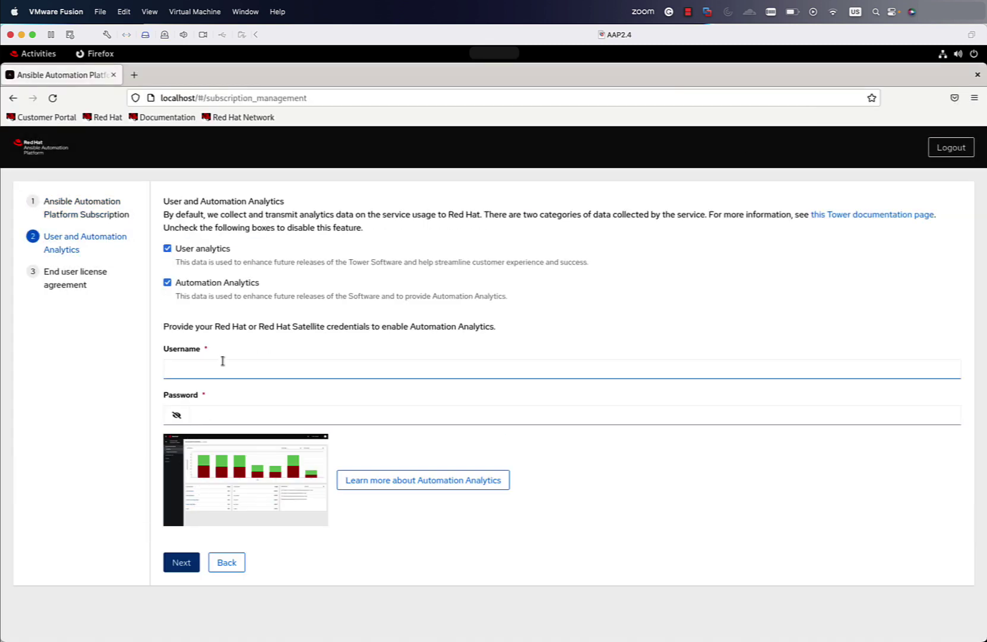
click(195, 251)
click(191, 284)
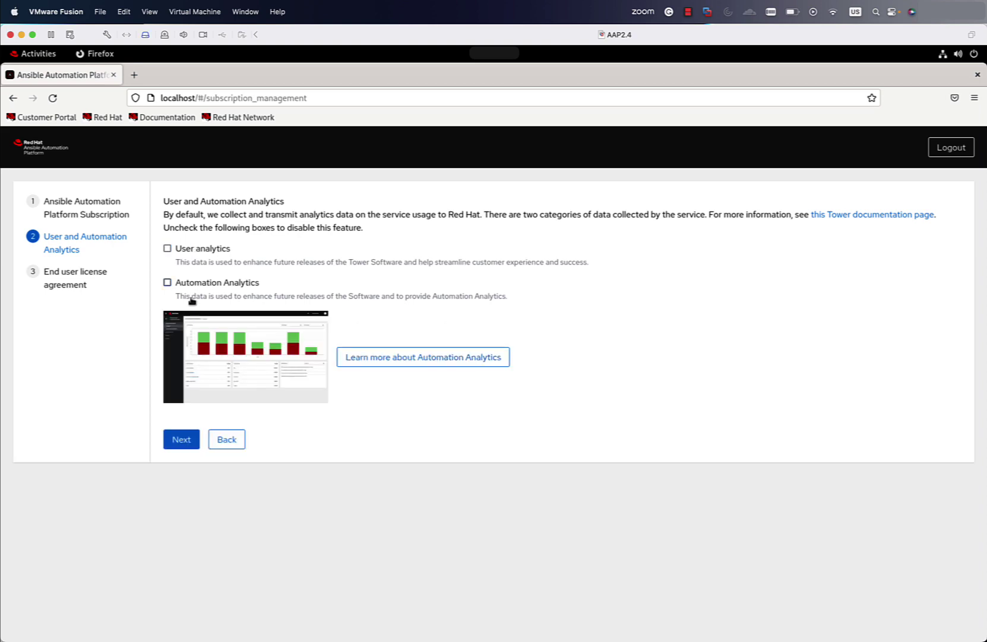
click(183, 439)
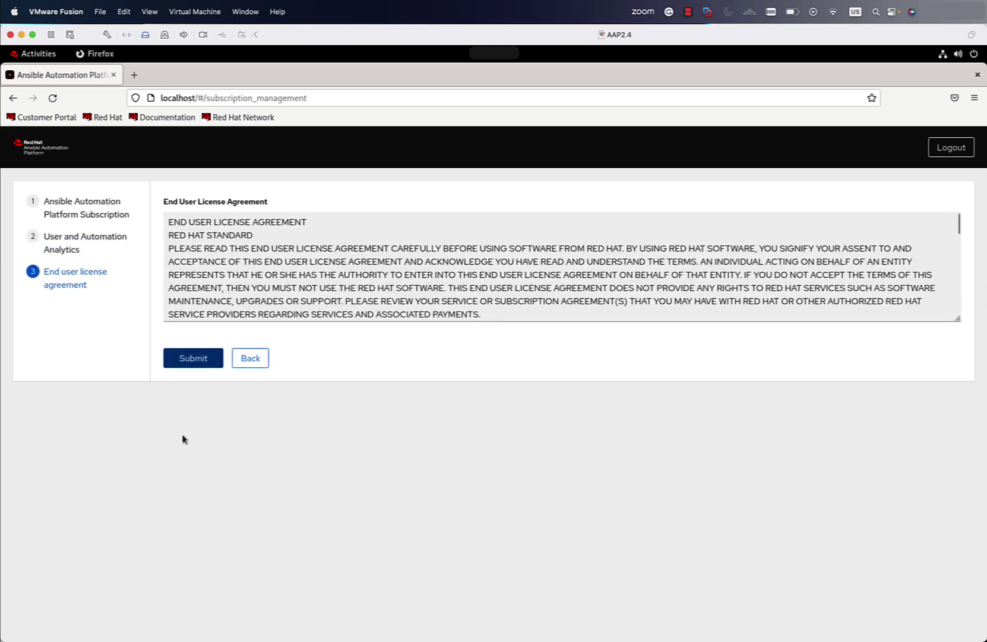
click(198, 360)
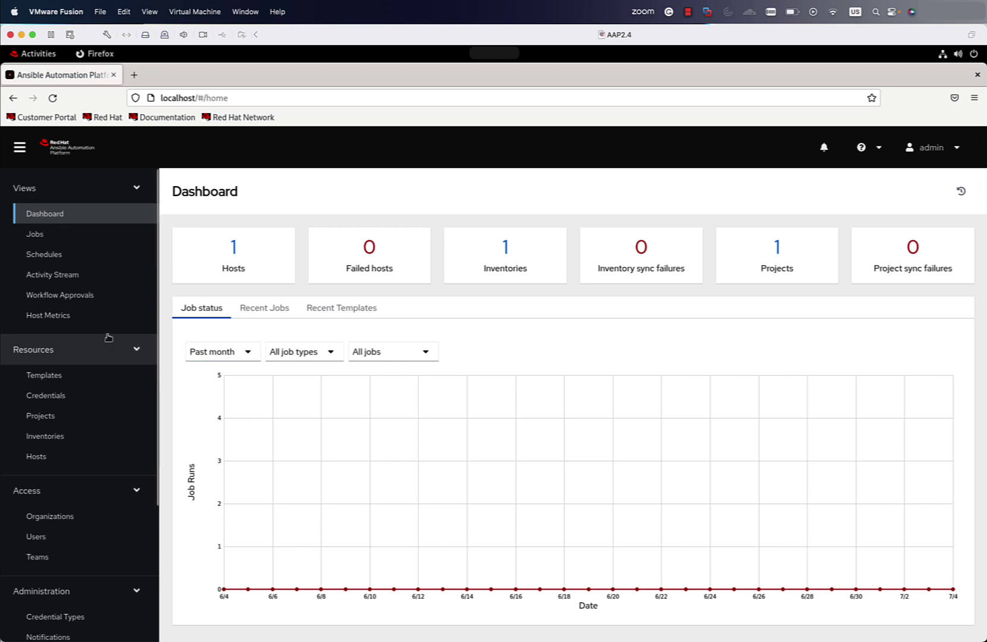
Show the About window from the ? help menu, revealing Controller version 4.4.0.
scroll(107, 337, down, 3)
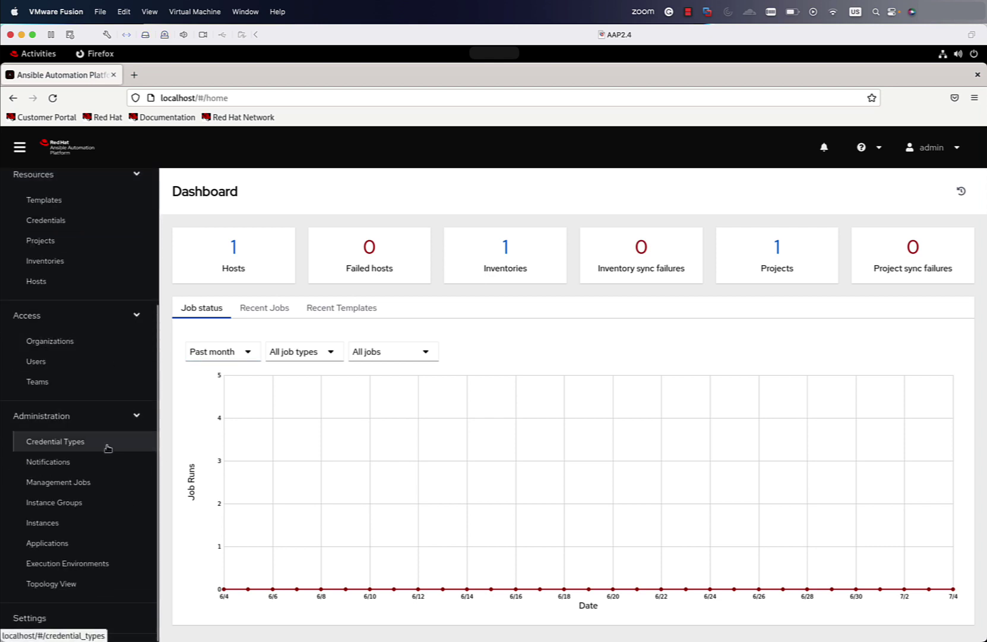
scroll(82, 298, up, 3)
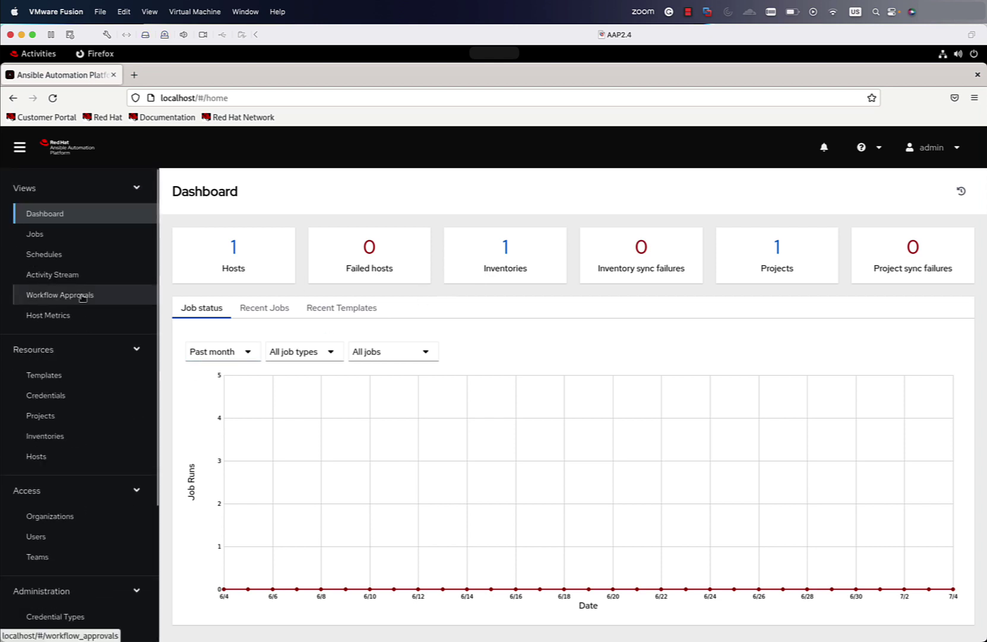
click(925, 150)
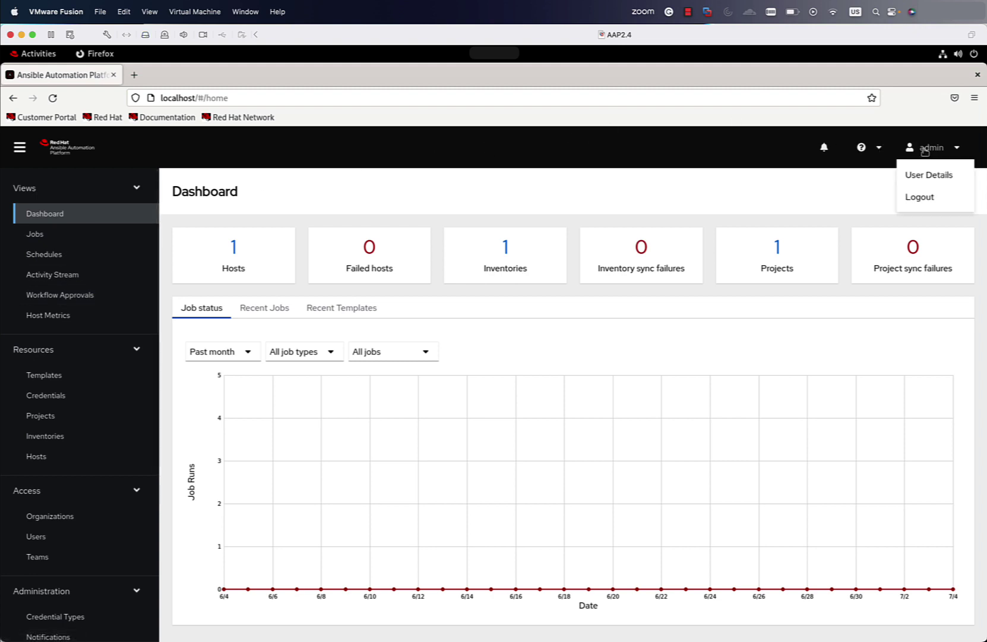
click(876, 150)
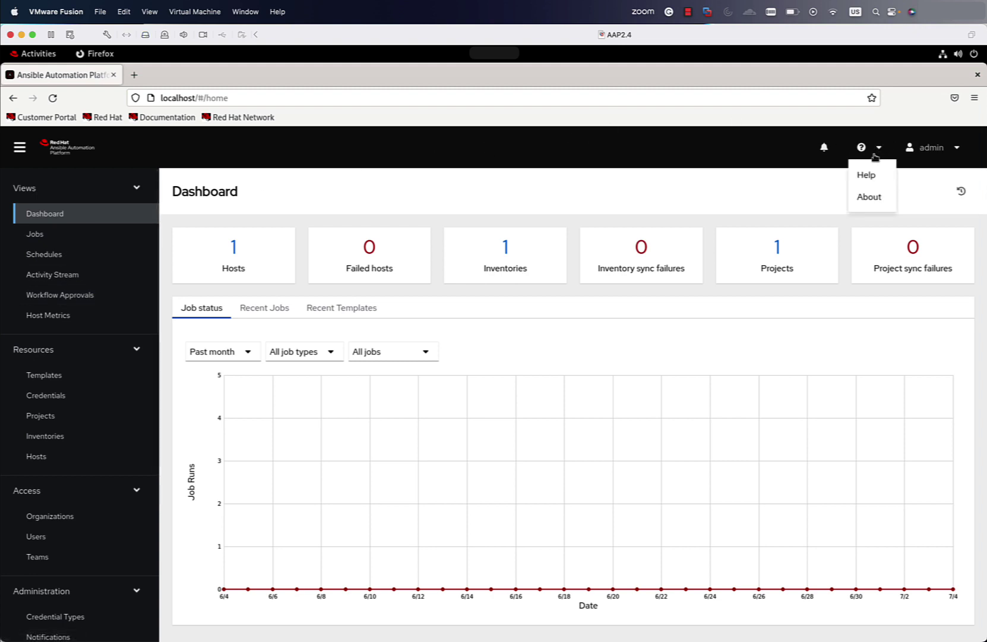
click(869, 196)
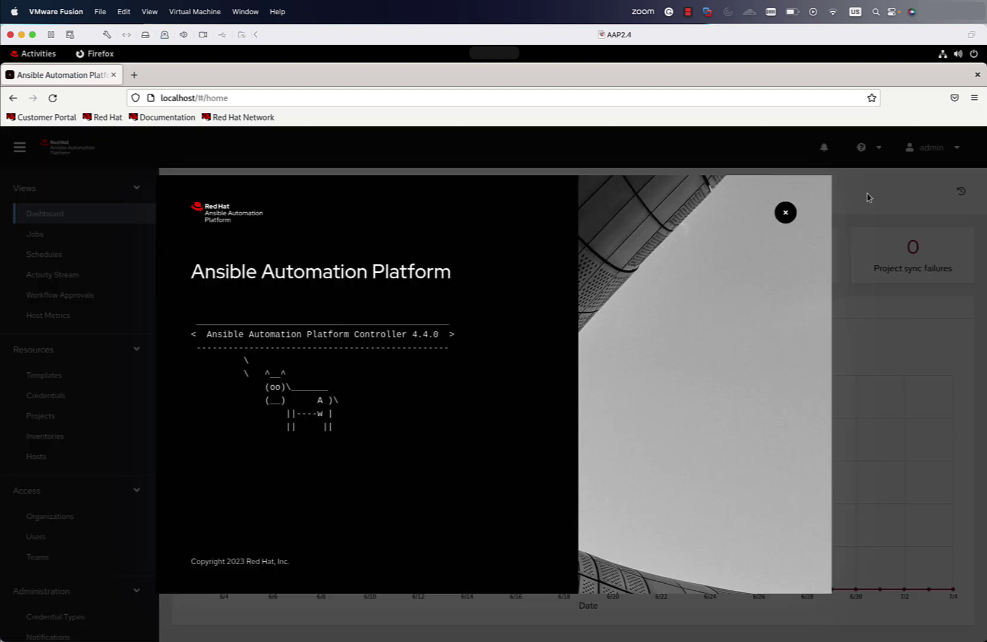